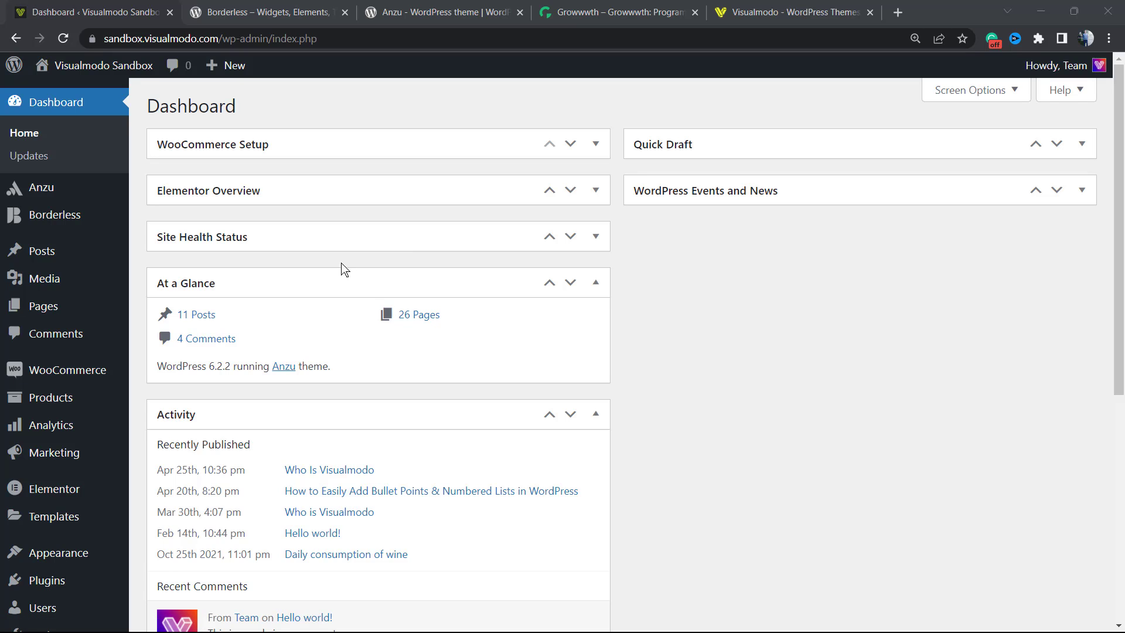
- Open the Customizer for the Anzu theme and scroll the preview down to the wine hero section
scroll(84, 379, down, 1)
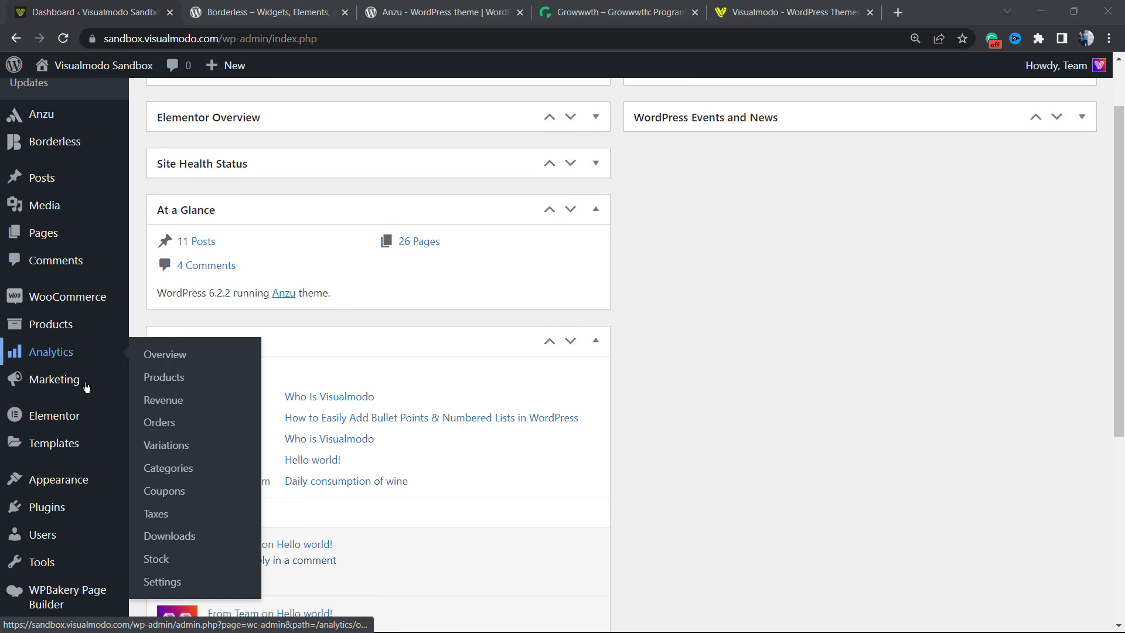
mouse_move(77, 482)
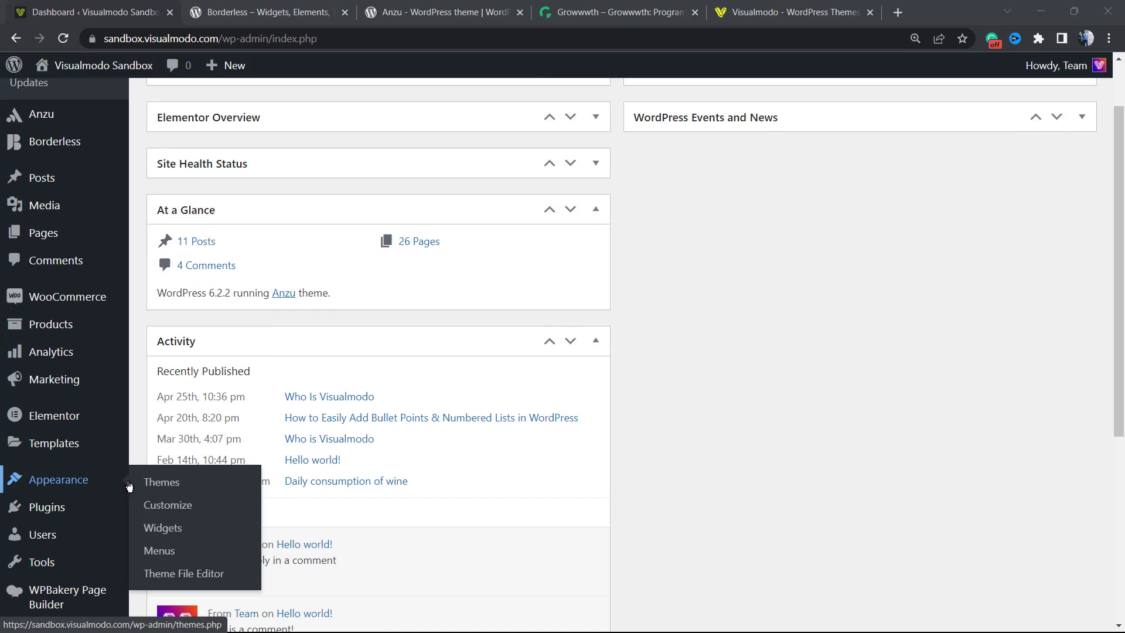
click(201, 515)
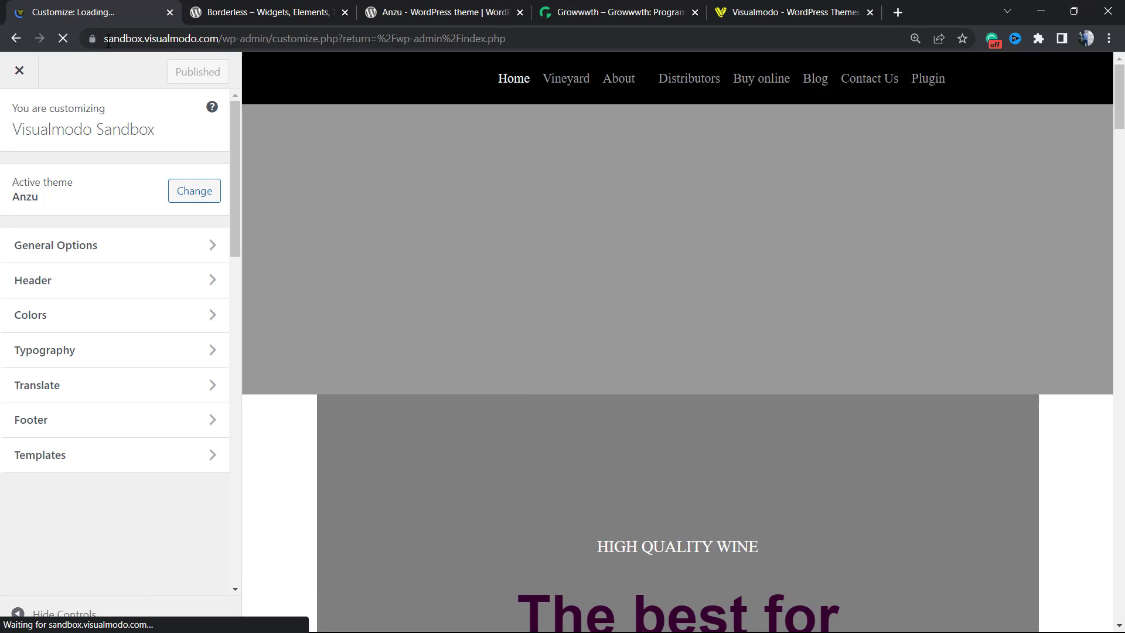
drag(107, 38, 370, 38)
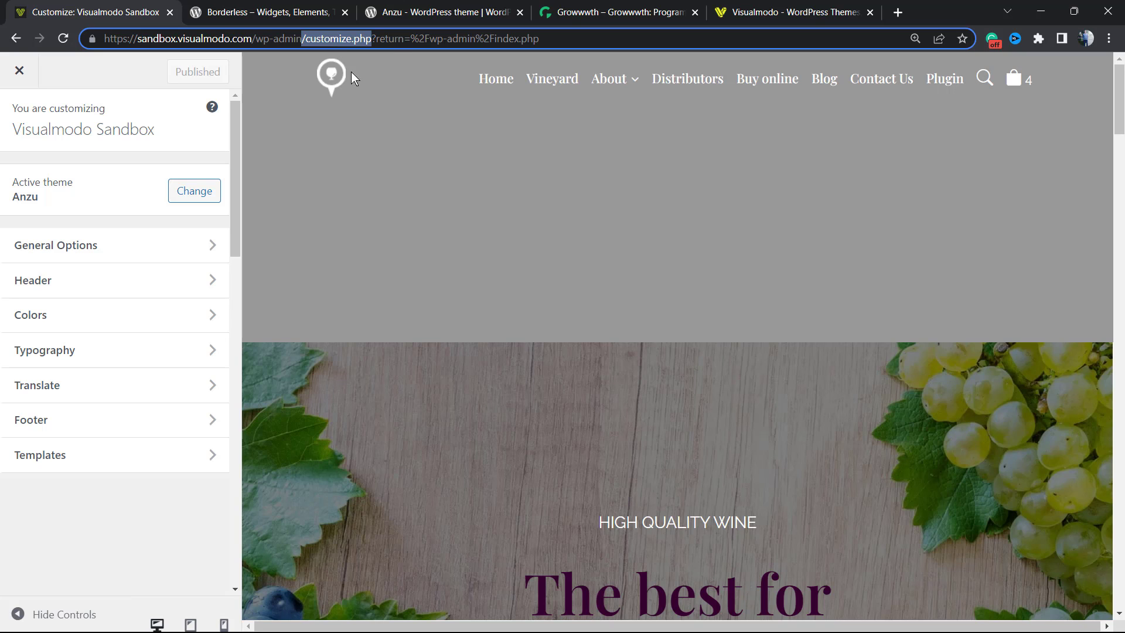
scroll(513, 344, down, 8)
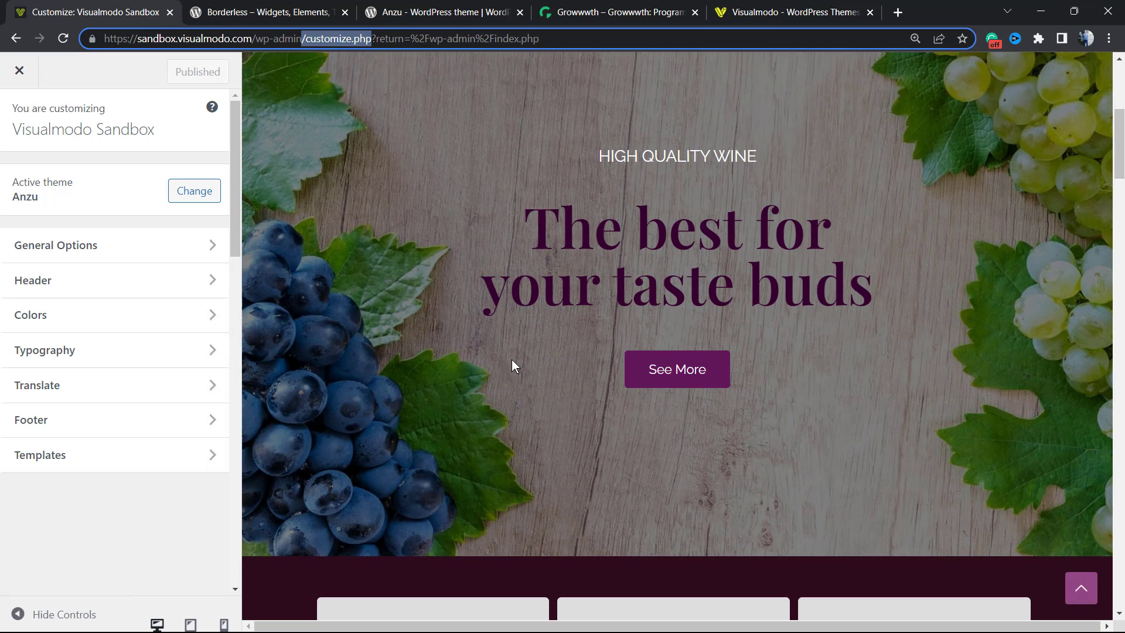
scroll(511, 363, down, 1)
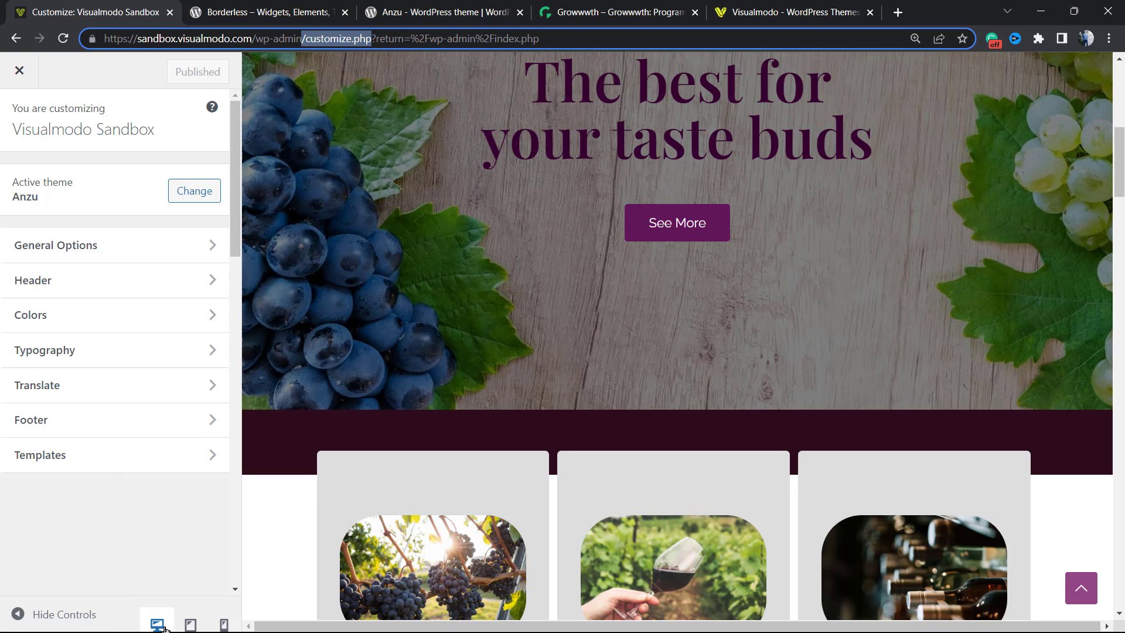
- Preview the wine site at tablet and then phone width, scrolling through the mobile layout
click(195, 624)
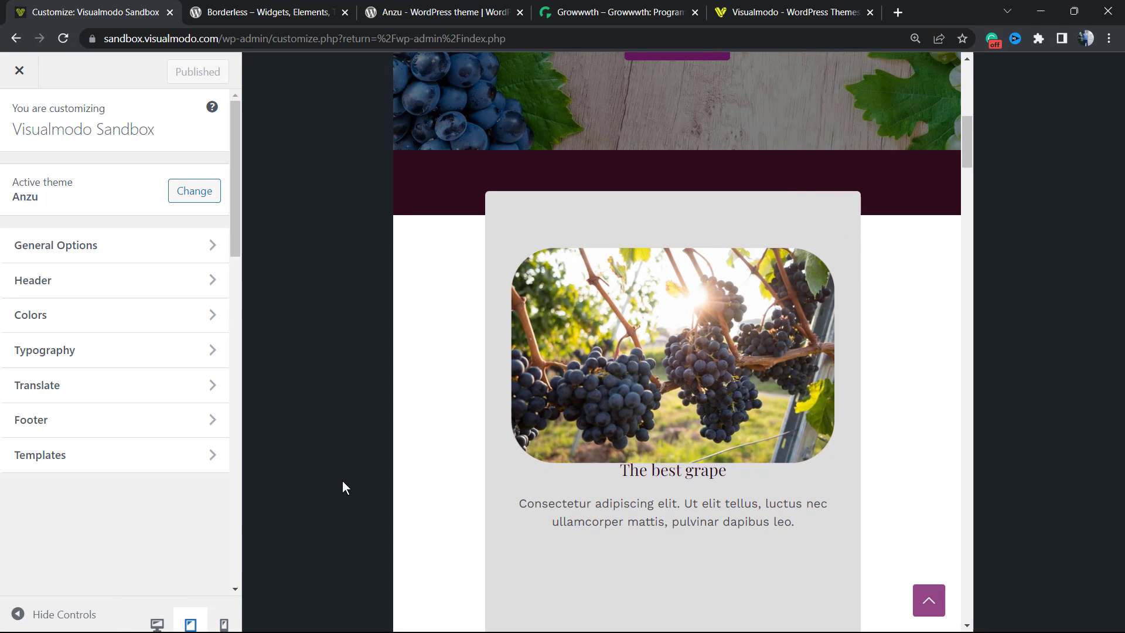
click(223, 623)
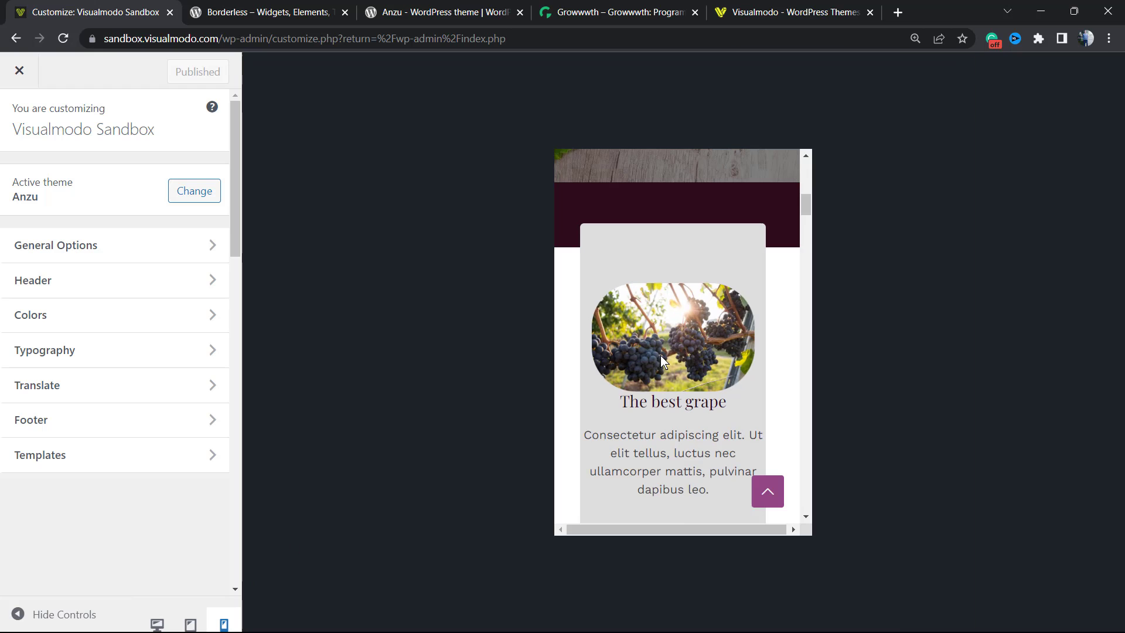
scroll(661, 356, down, 15)
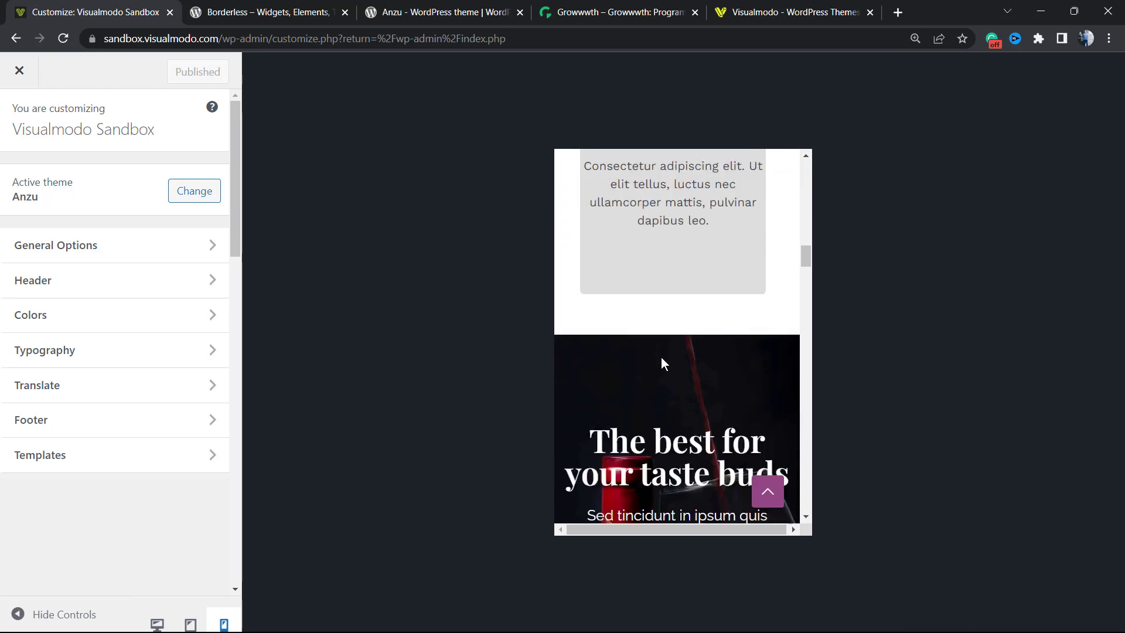
scroll(661, 356, down, 5)
scroll(661, 356, up, 15)
scroll(656, 364, down, 4)
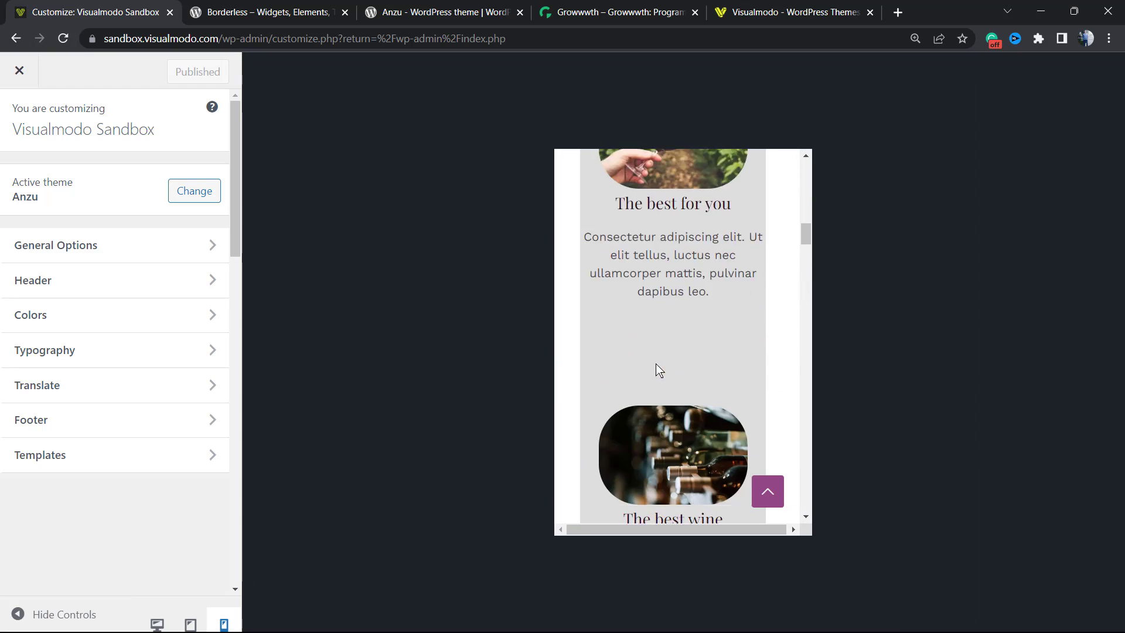
scroll(655, 363, down, 20)
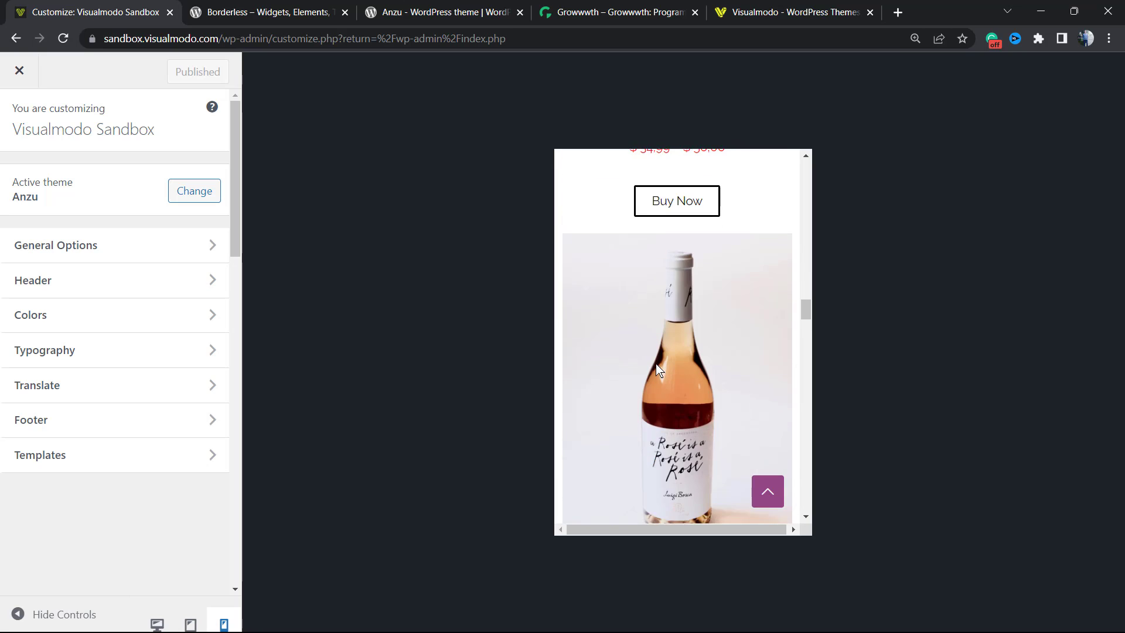
scroll(655, 363, down, 20)
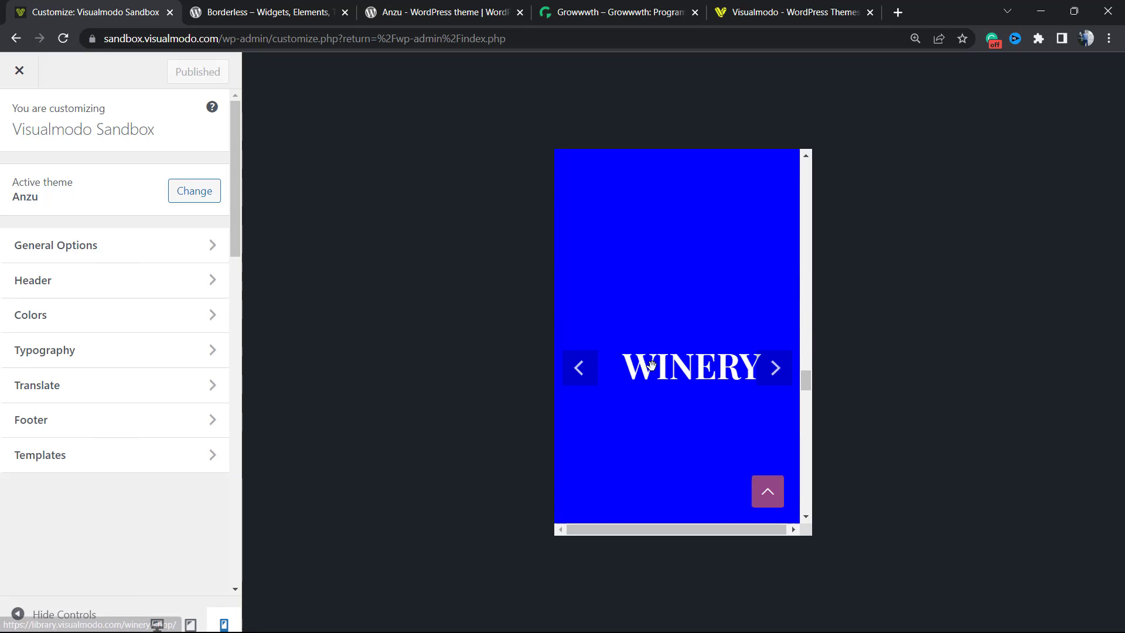
scroll(646, 359, down, 10)
scroll(627, 413, up, 15)
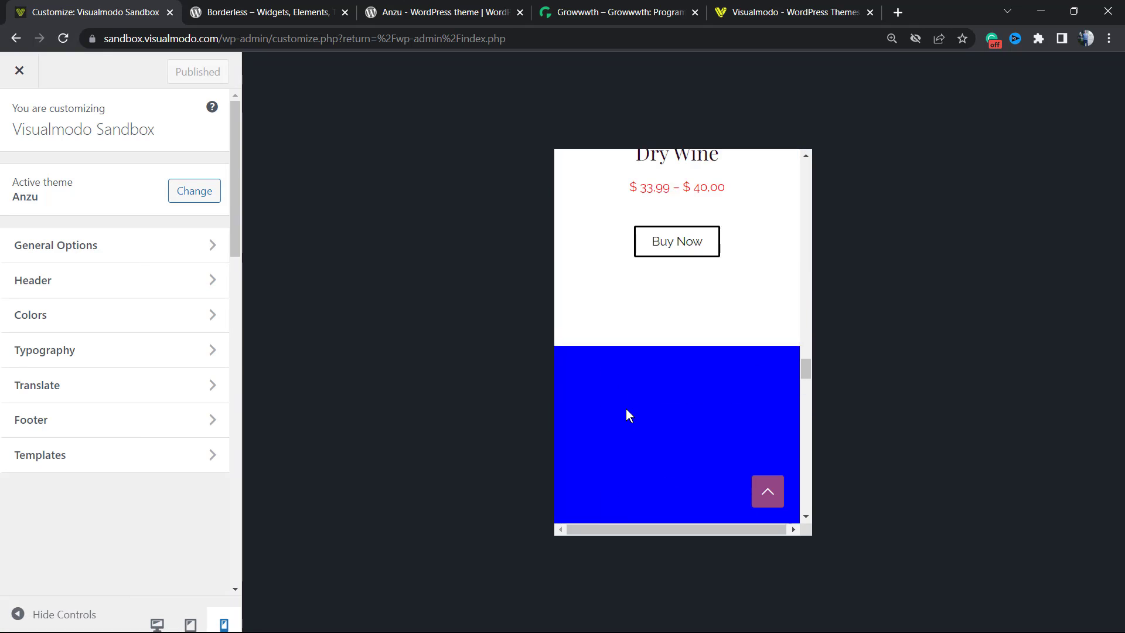
scroll(626, 409, up, 15)
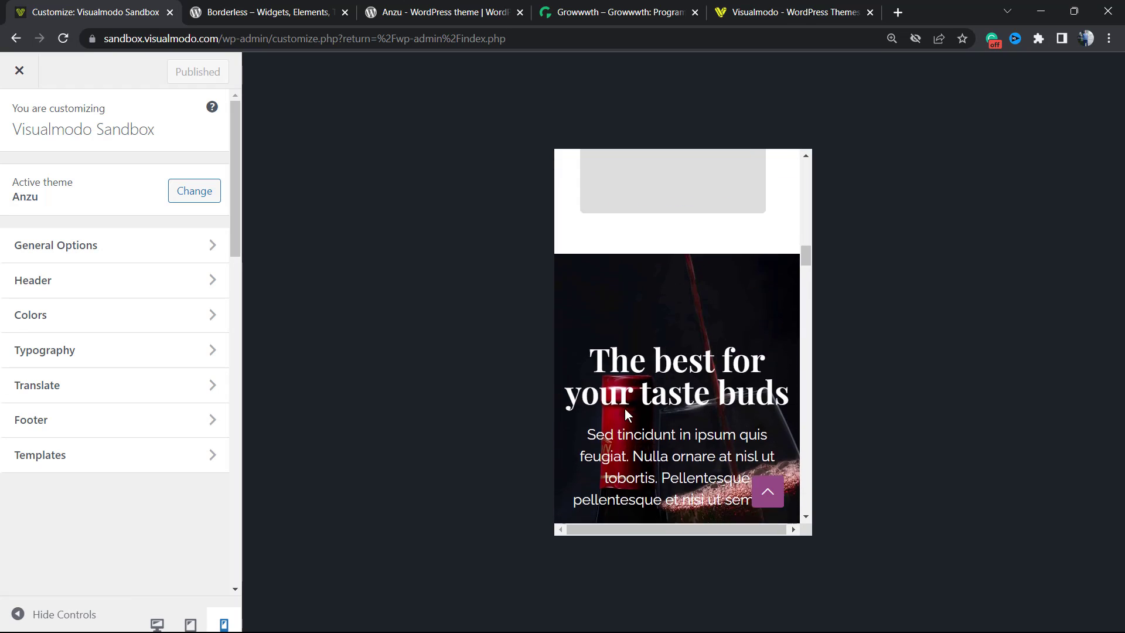
scroll(624, 408, up, 5)
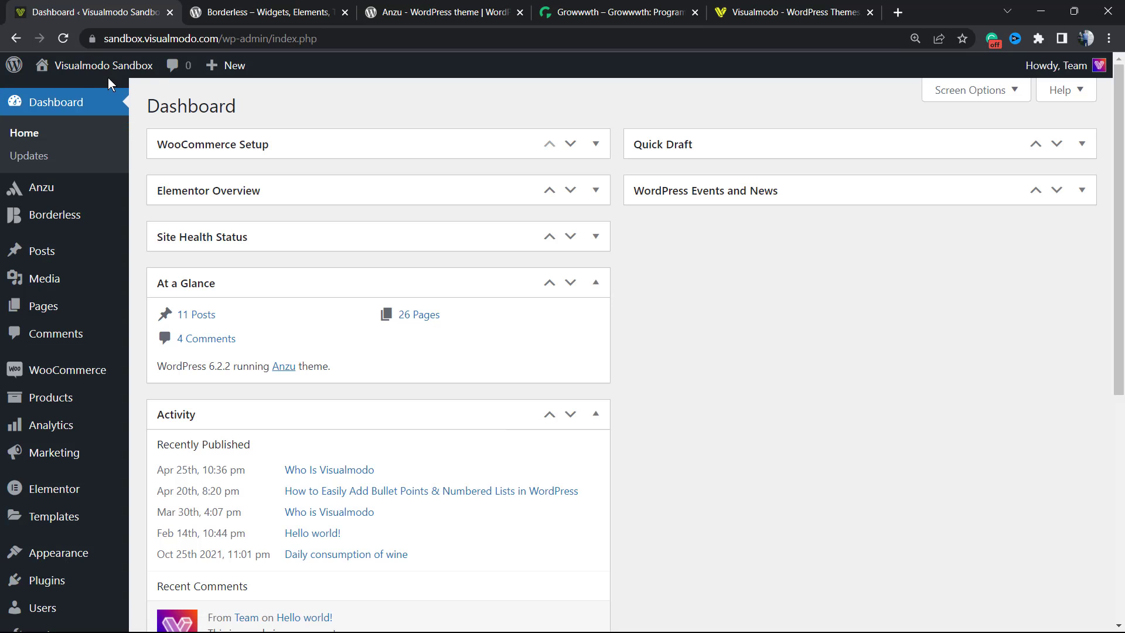
- Visit the live wine site, scroll its home page, and right-click the hero section
click(41, 92)
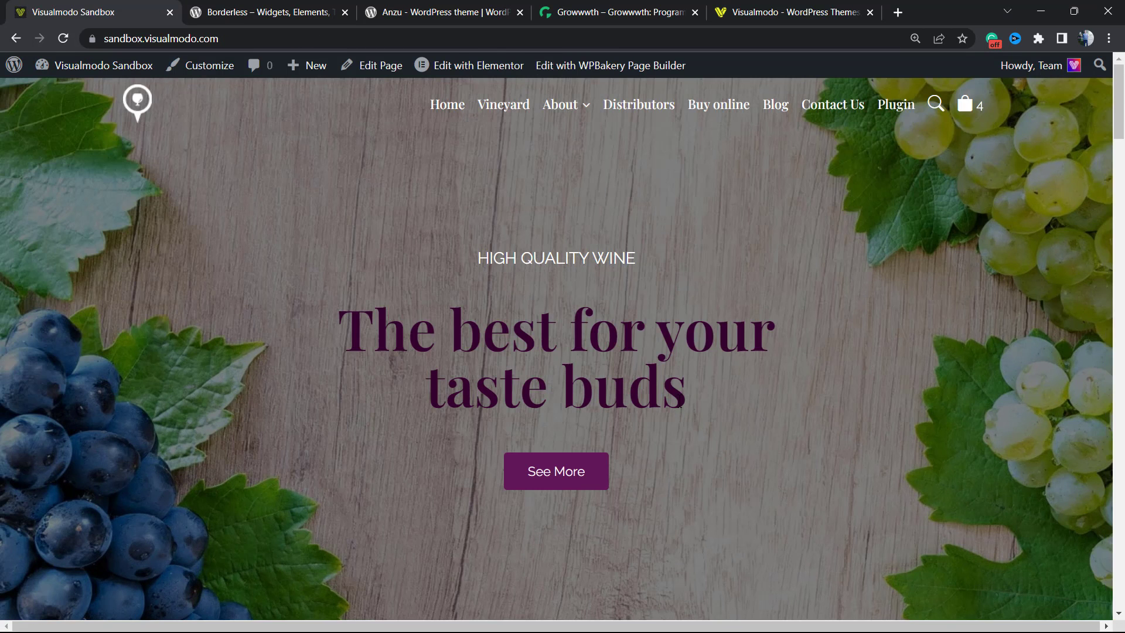
scroll(426, 375, down, 15)
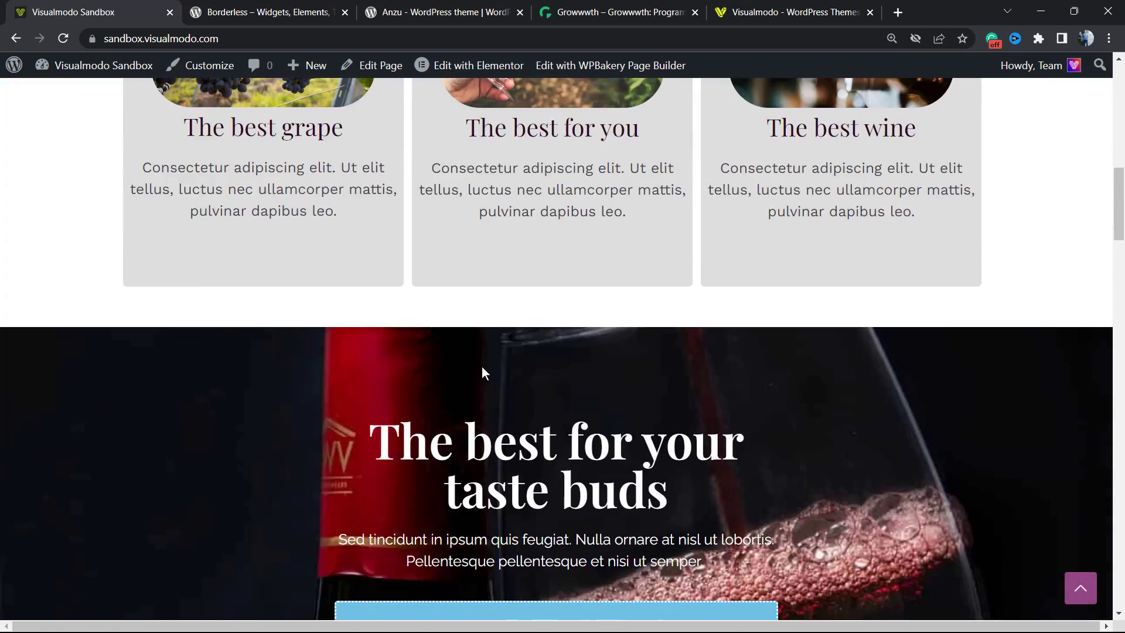
scroll(474, 384, up, 15)
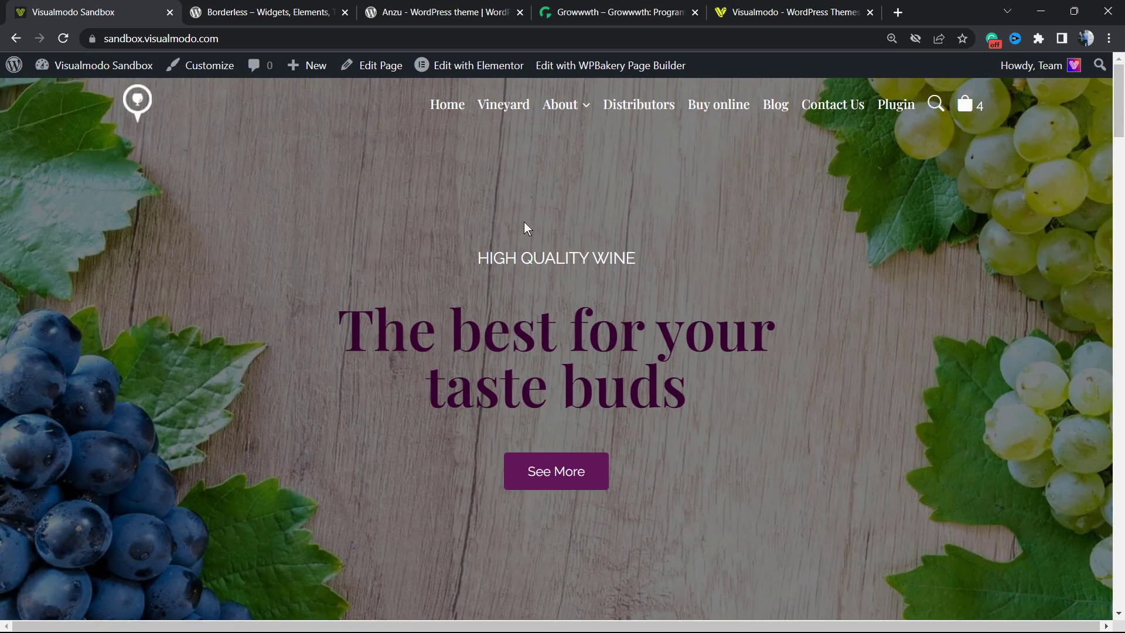
mouse_move(561, 107)
right_click(398, 236)
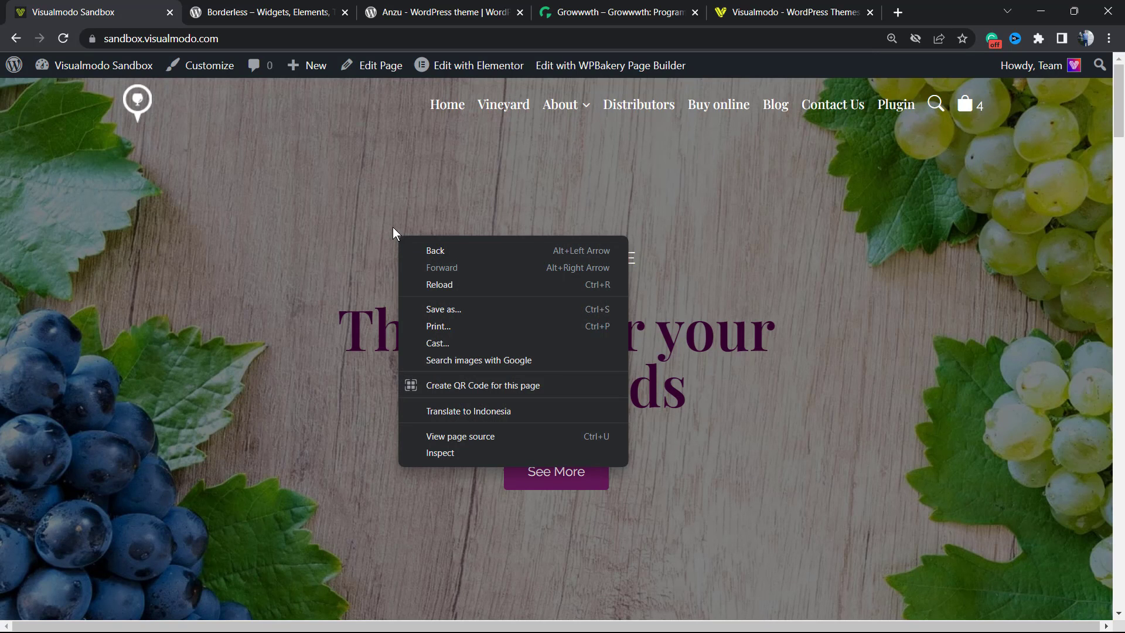
- Inspect the page in DevTools' responsive device view with the tab zoomed to 125%
click(482, 451)
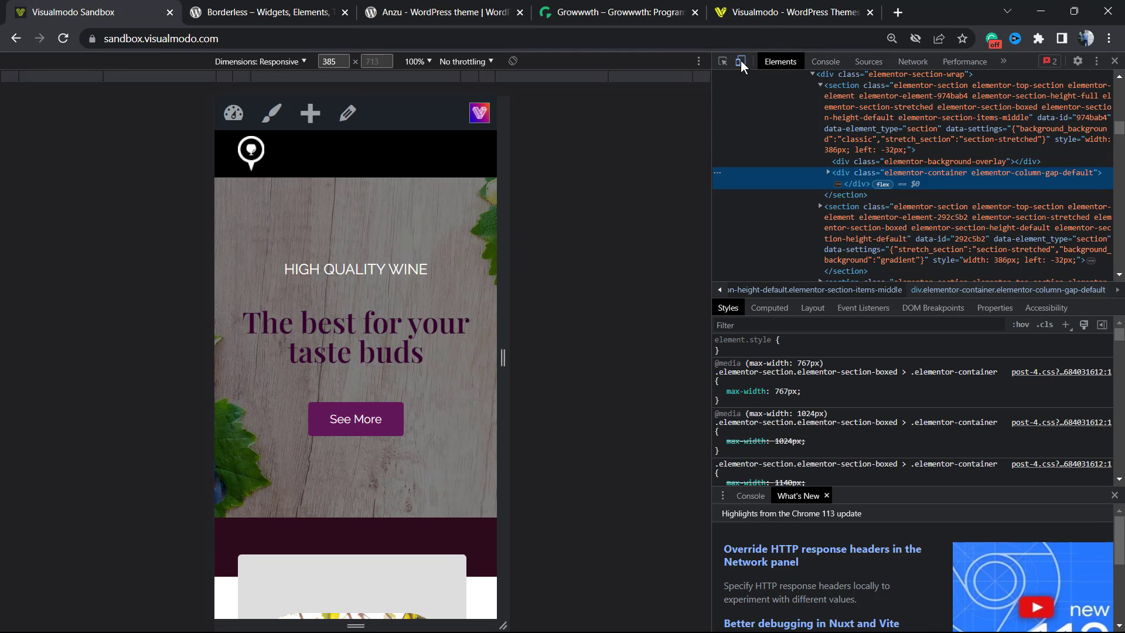
click(737, 64)
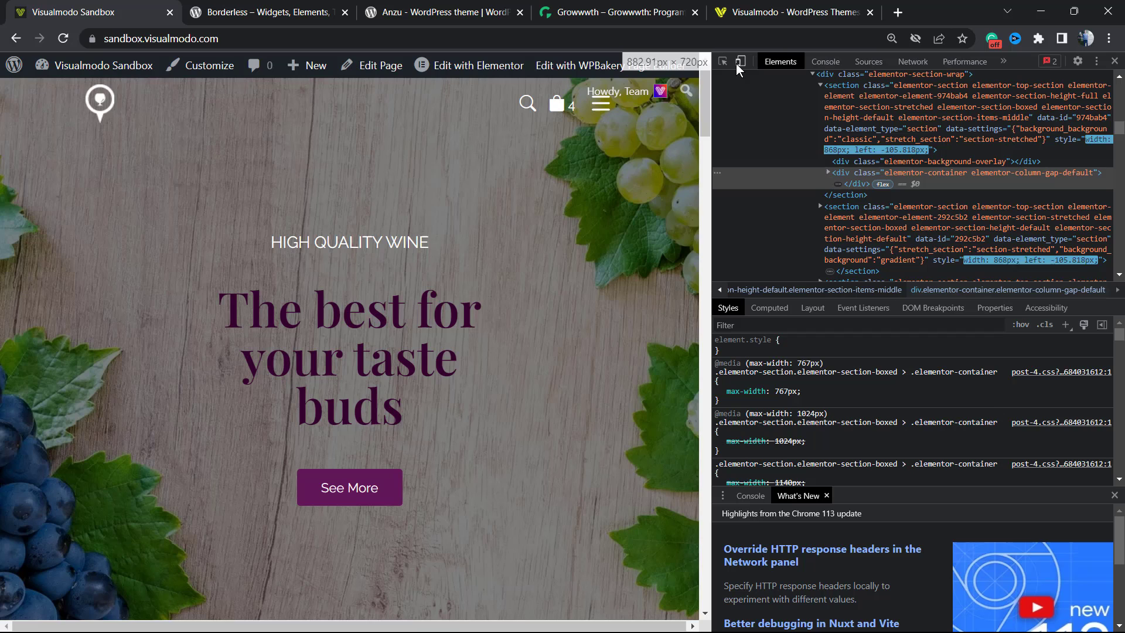
click(736, 63)
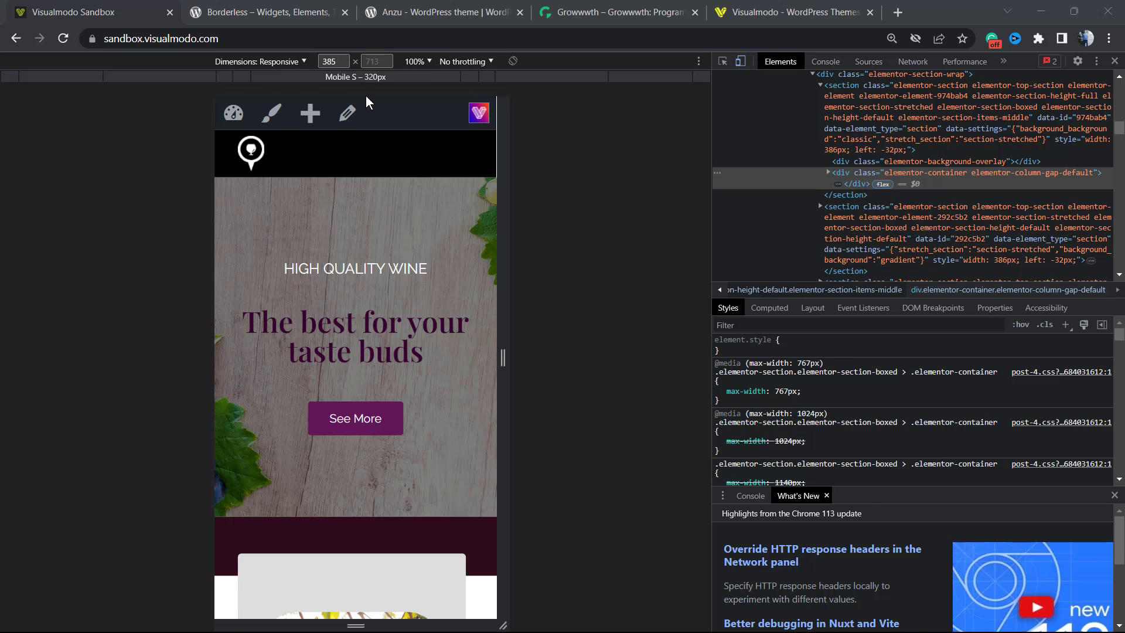
key(ctrl+plus)
key(ctrl+plus)
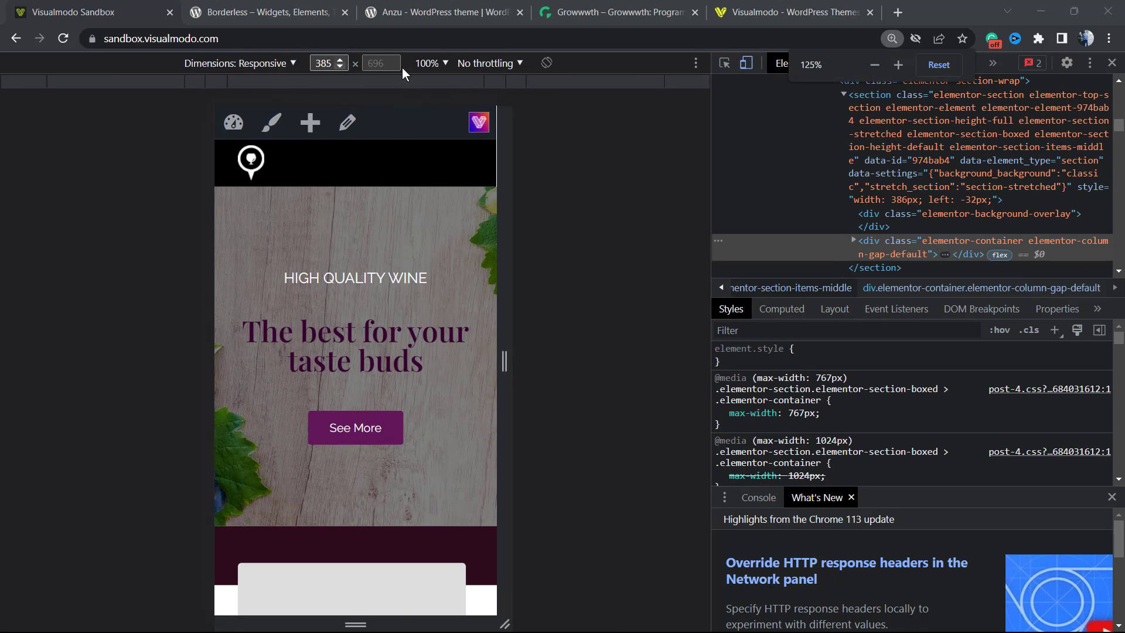
- Emulate the wine home page as an iPhone XR at 414×896
click(507, 63)
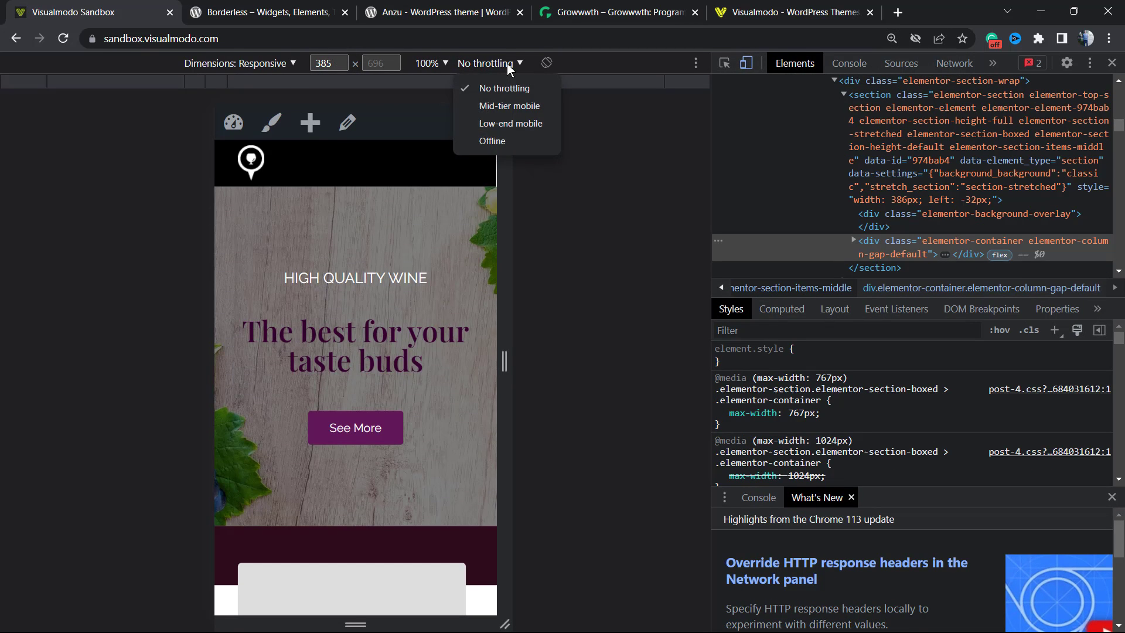
click(271, 63)
click(271, 63)
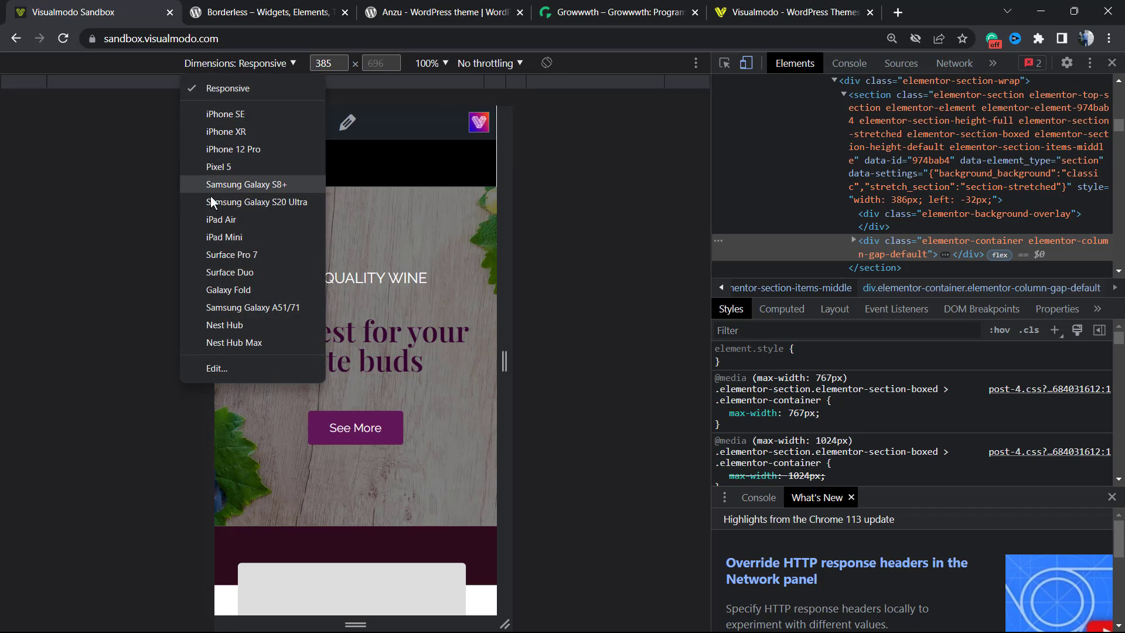
click(268, 131)
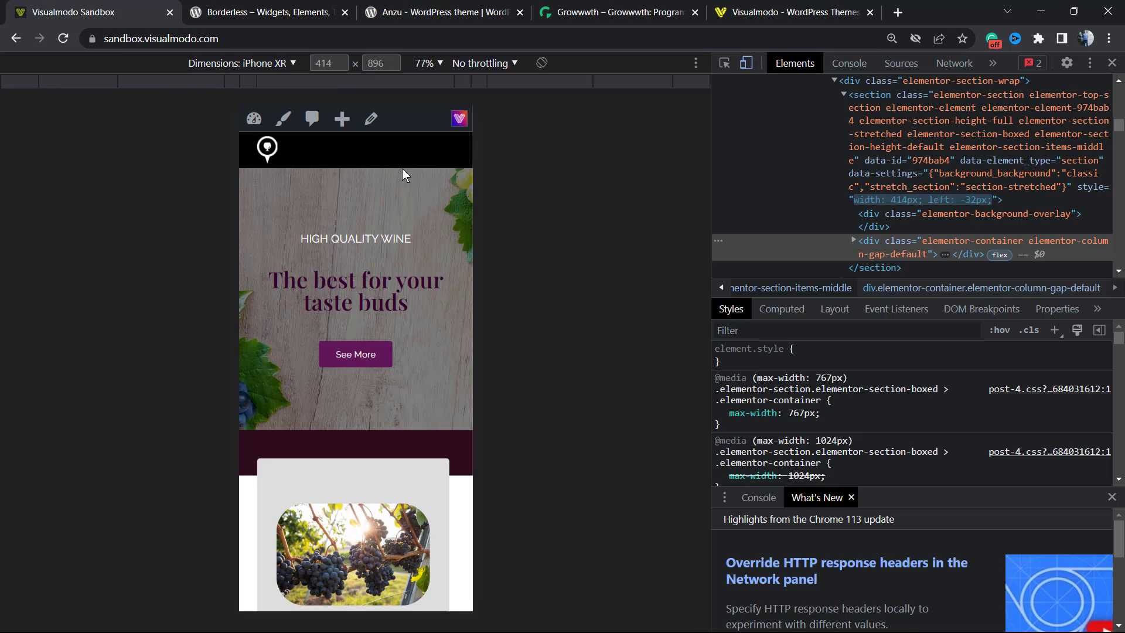
click(293, 63)
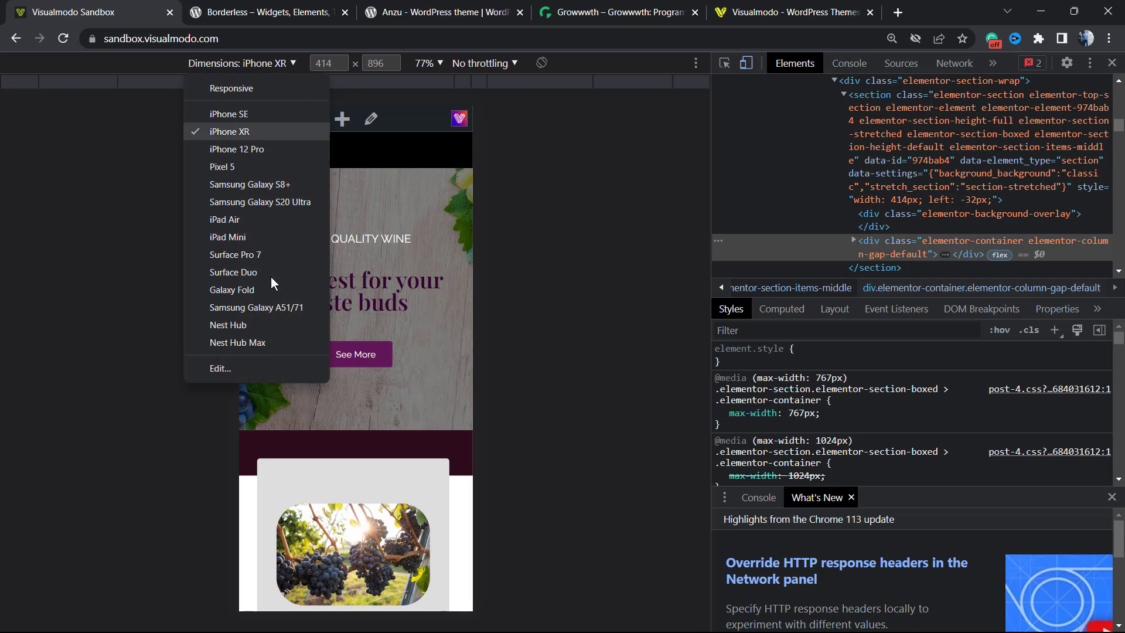
- Open the Emulated Devices settings, scroll through them, then close the settings panel
click(238, 367)
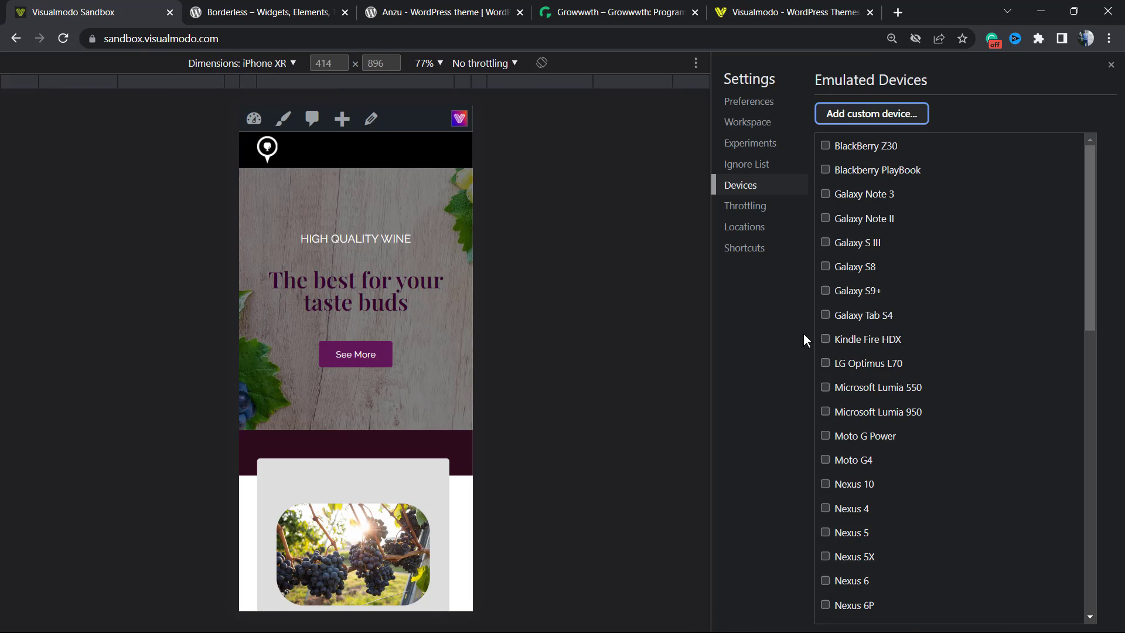
scroll(895, 305, down, 7)
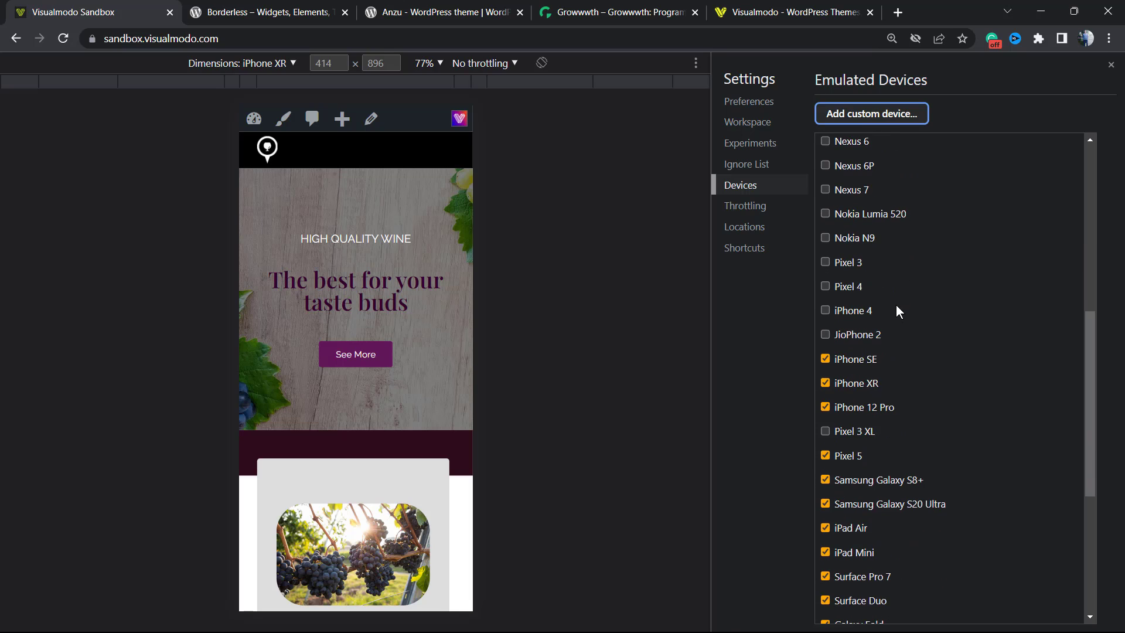
scroll(895, 305, down, 4)
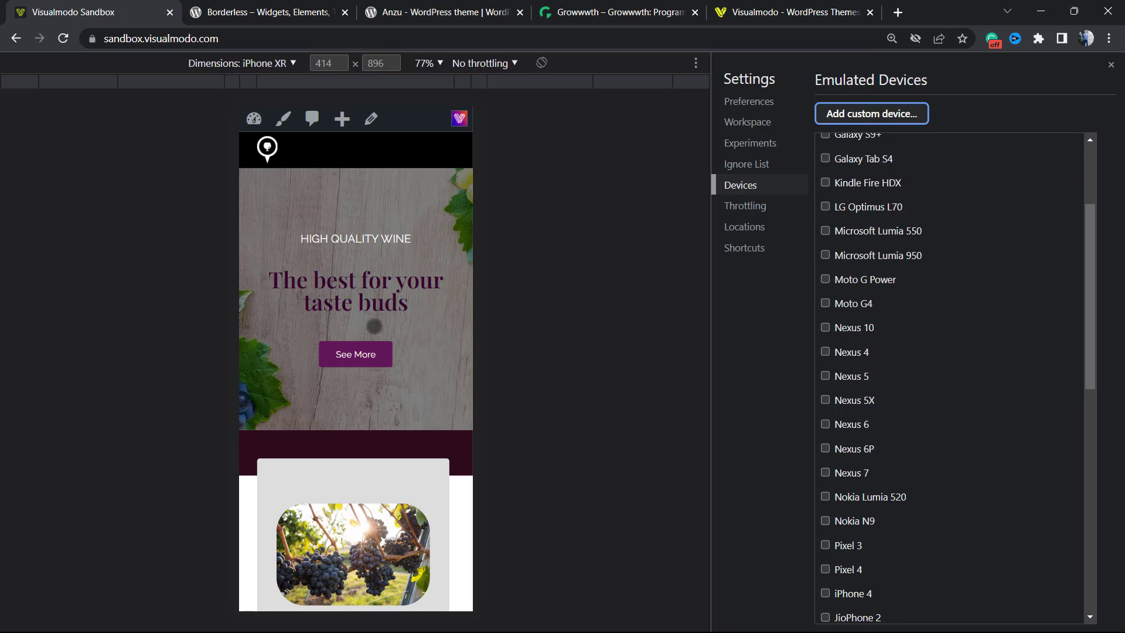
scroll(373, 326, down, 15)
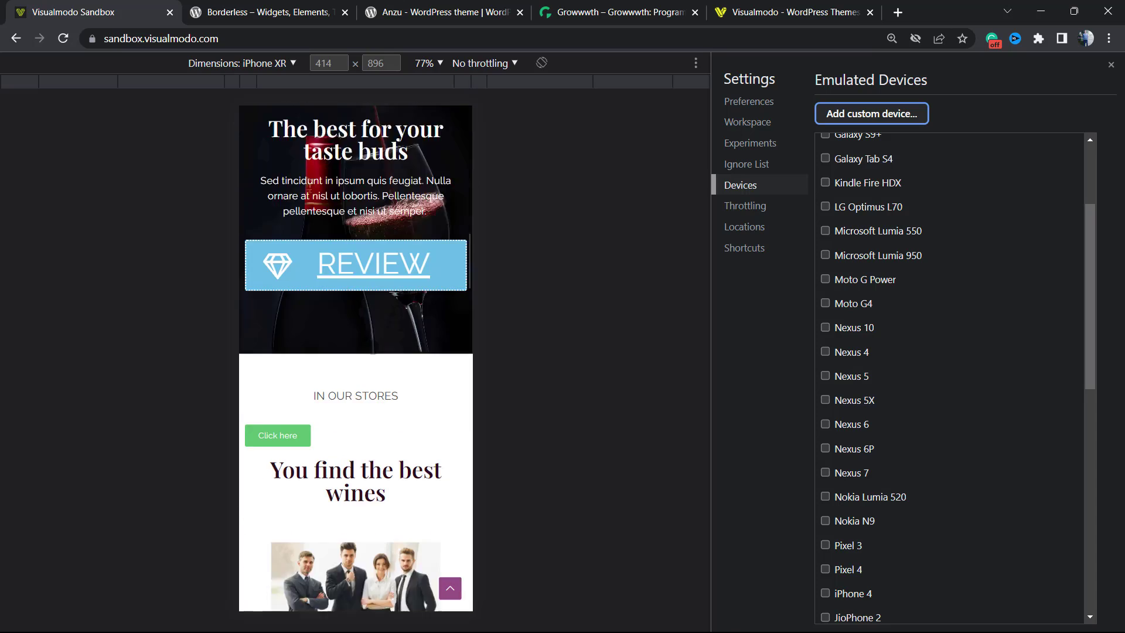
scroll(372, 348, down, 20)
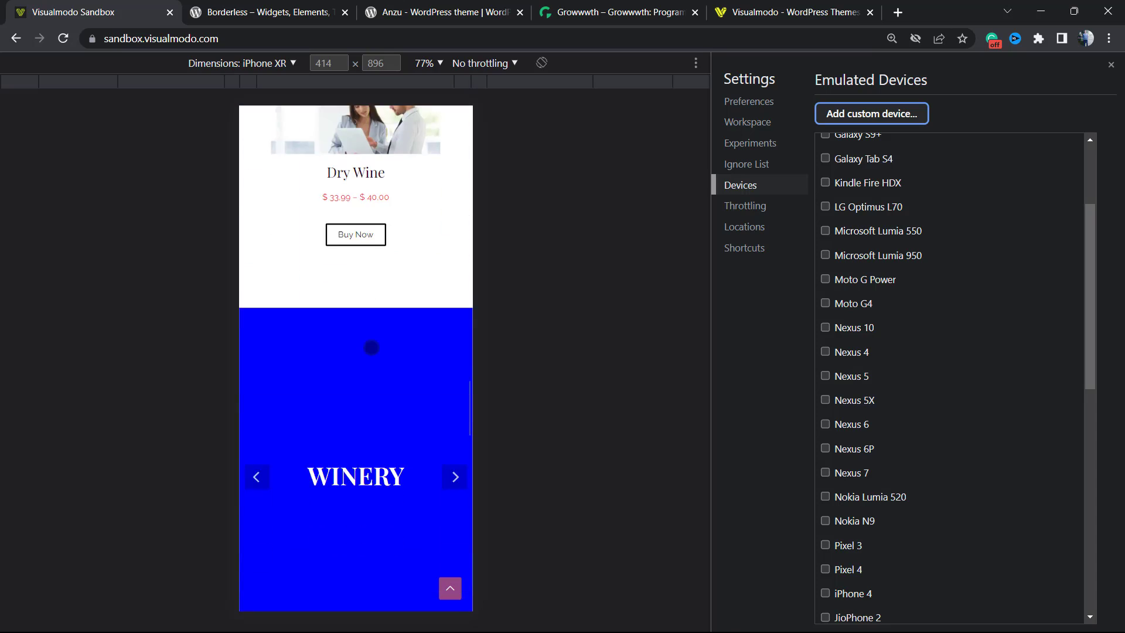
scroll(371, 348, down, 15)
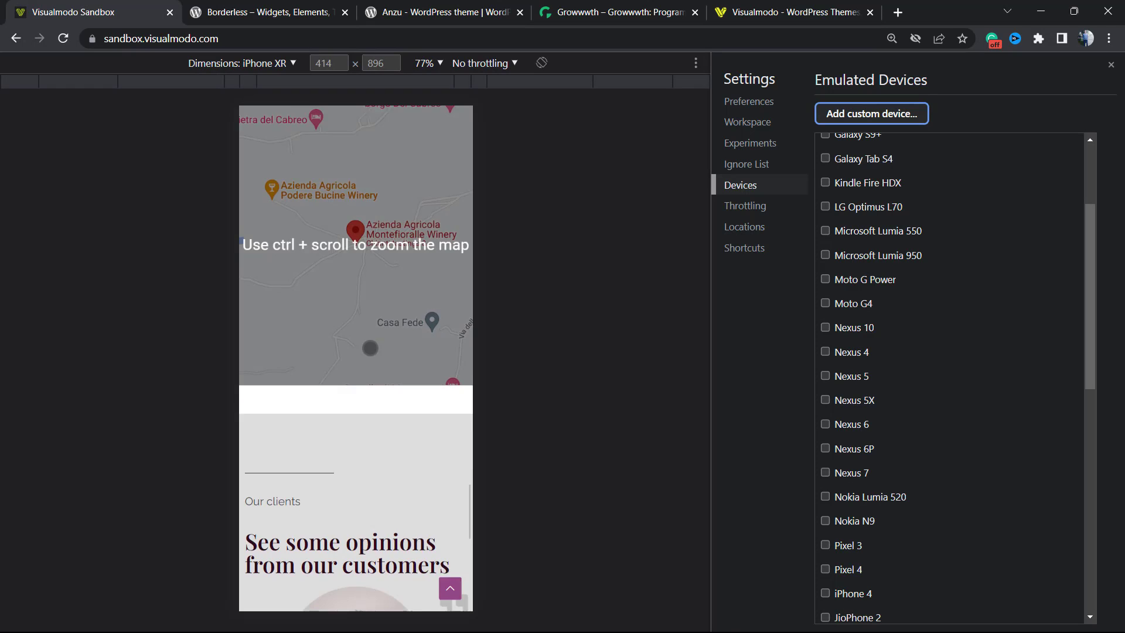
scroll(370, 348, down, 10)
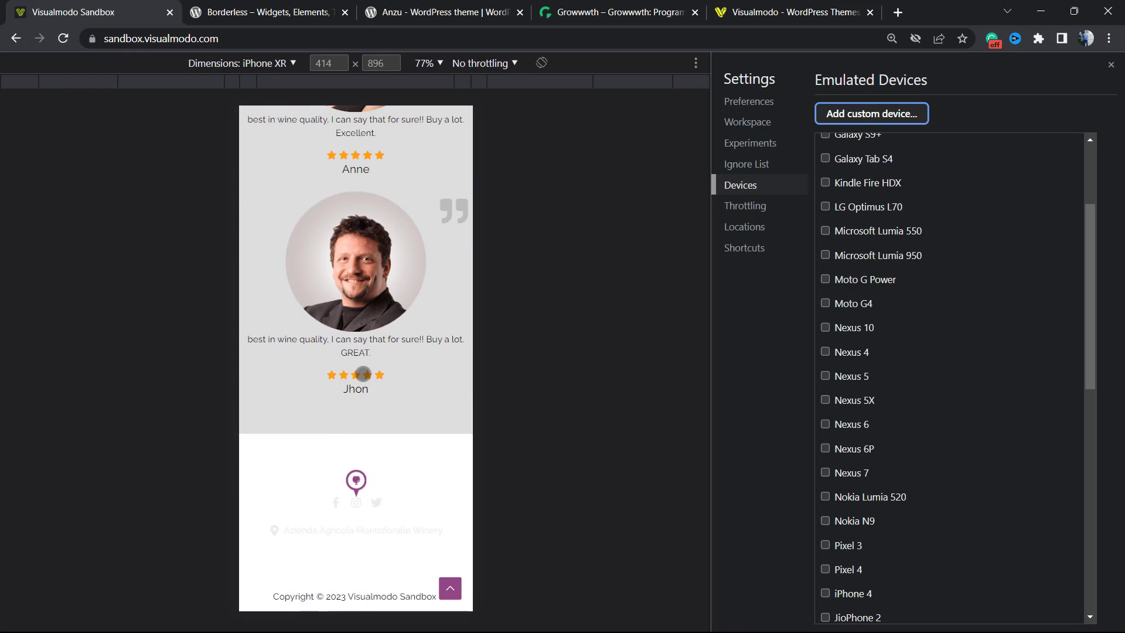
scroll(363, 373, up, 20)
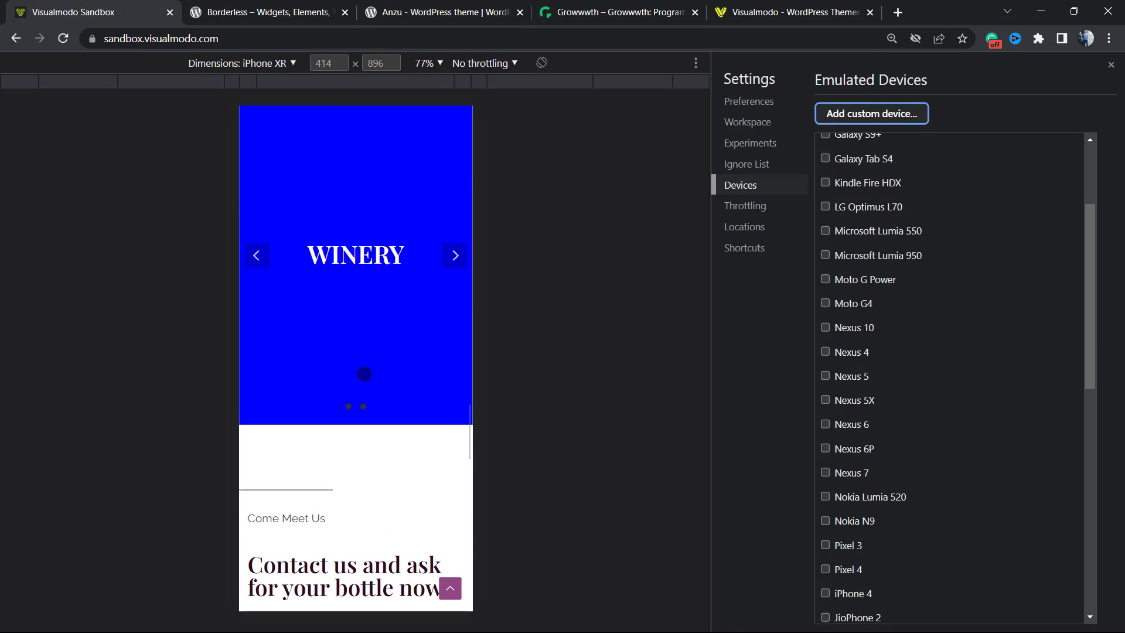
scroll(361, 373, up, 20)
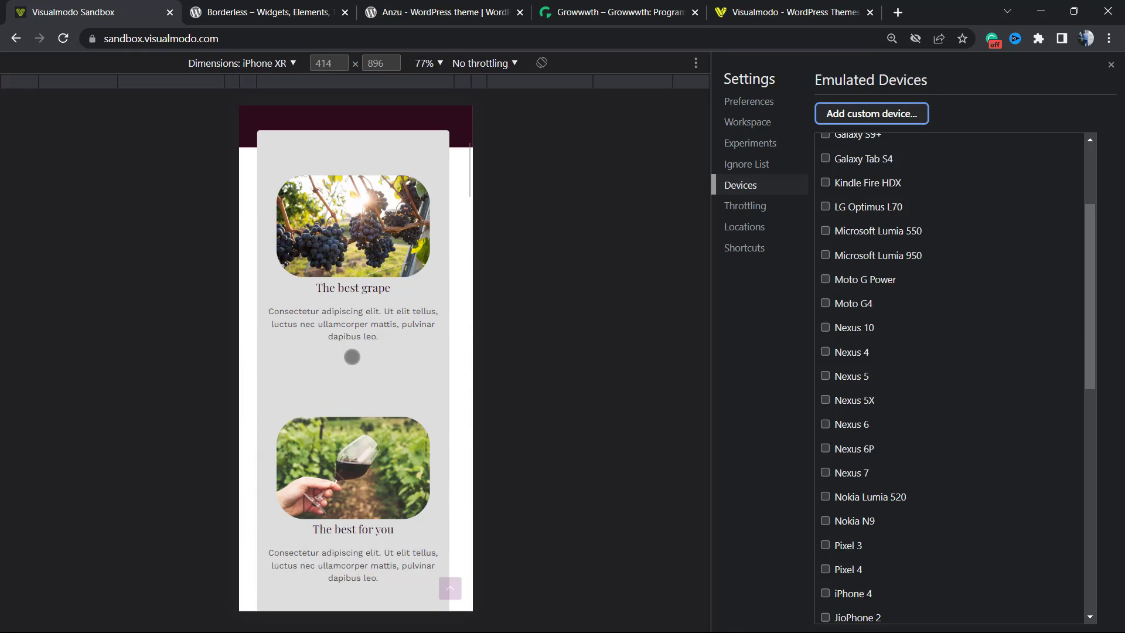
scroll(352, 357, down, 5)
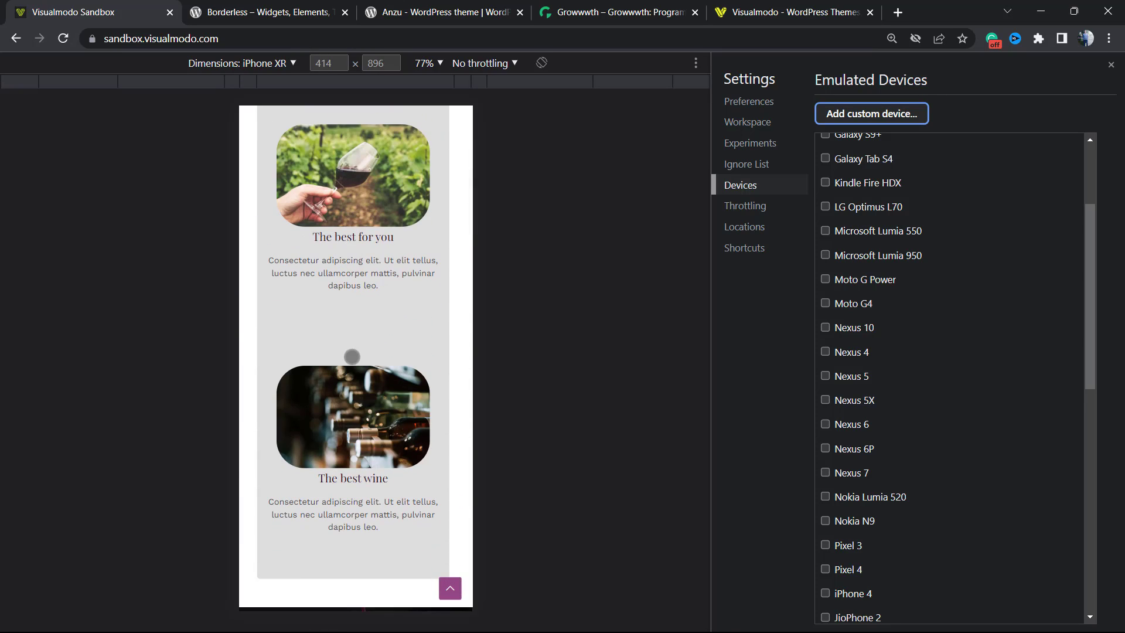
click(1112, 66)
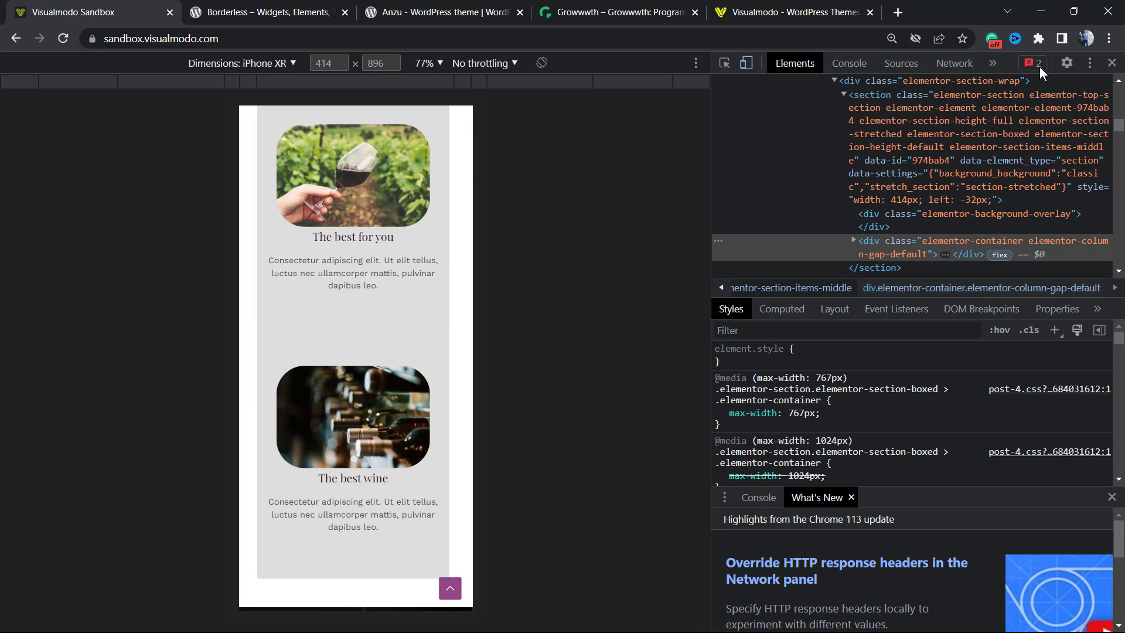
- Close DevTools with F12 and scroll the desktop wine homepage back to the top
key(F12)
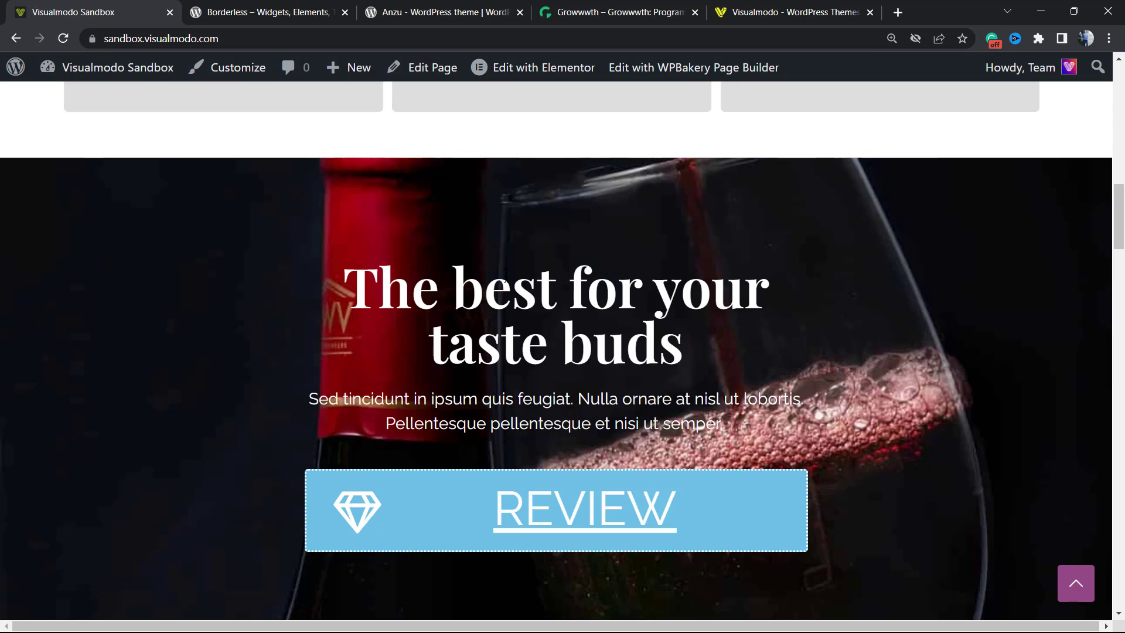
scroll(410, 316, up, 8)
scroll(402, 337, up, 1)
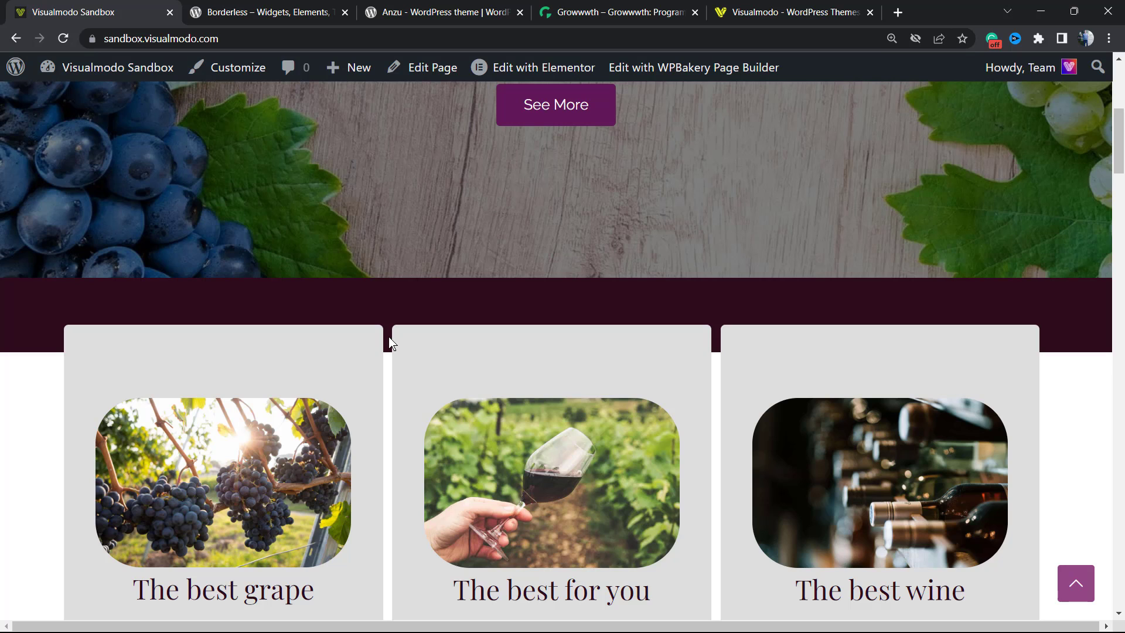
scroll(389, 342, up, 7)
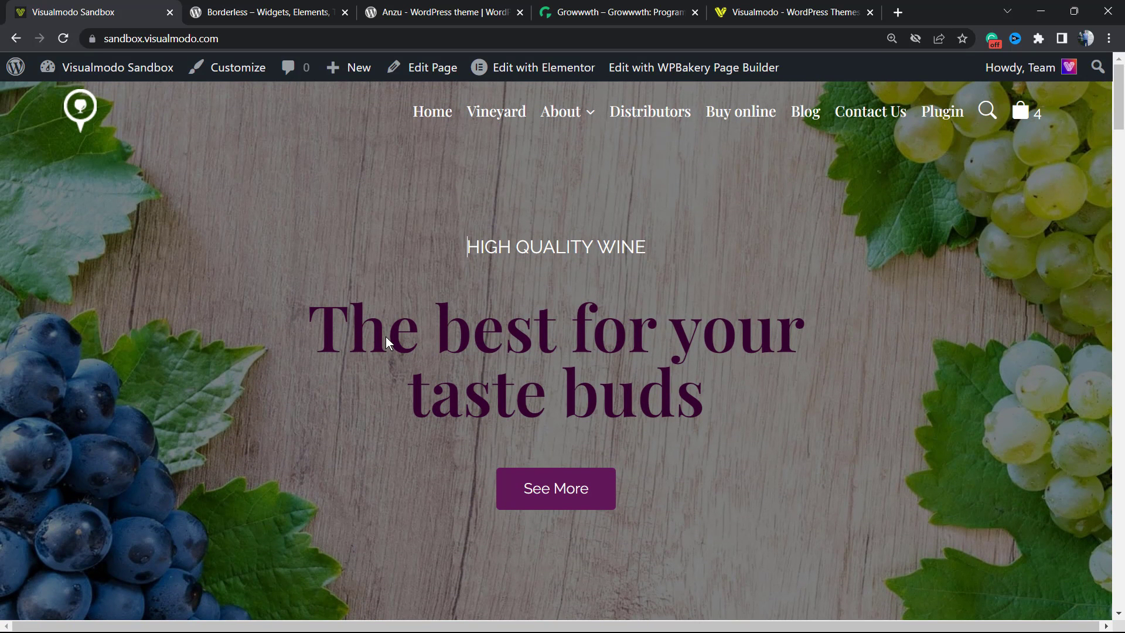
- Look over the Borderless plugin page on WordPress.org
click(272, 13)
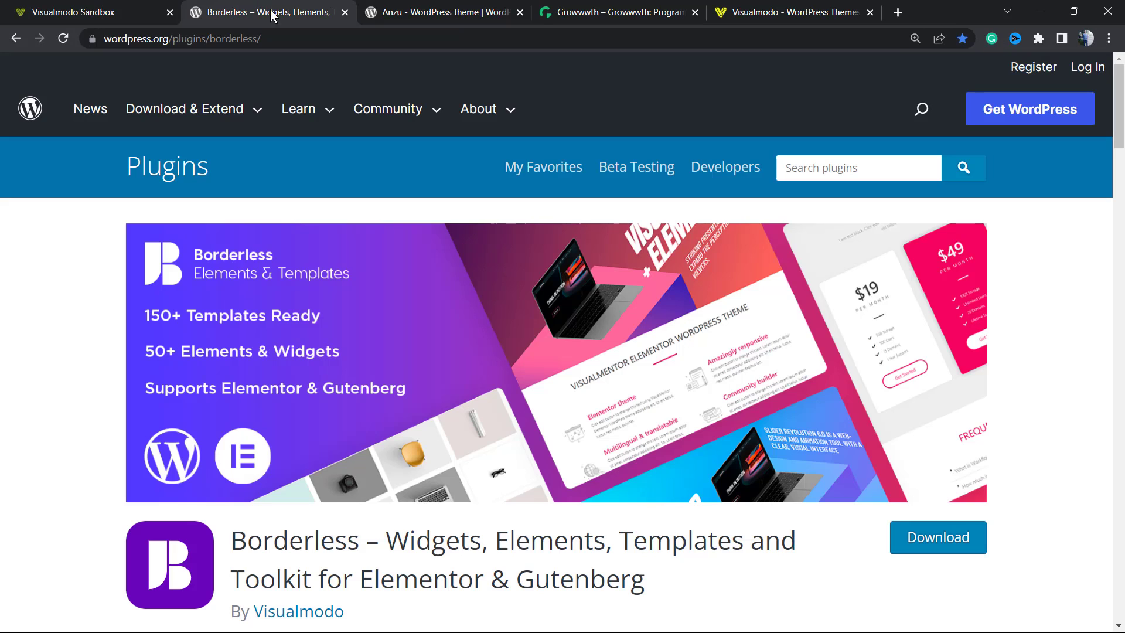
drag(321, 530, 644, 580)
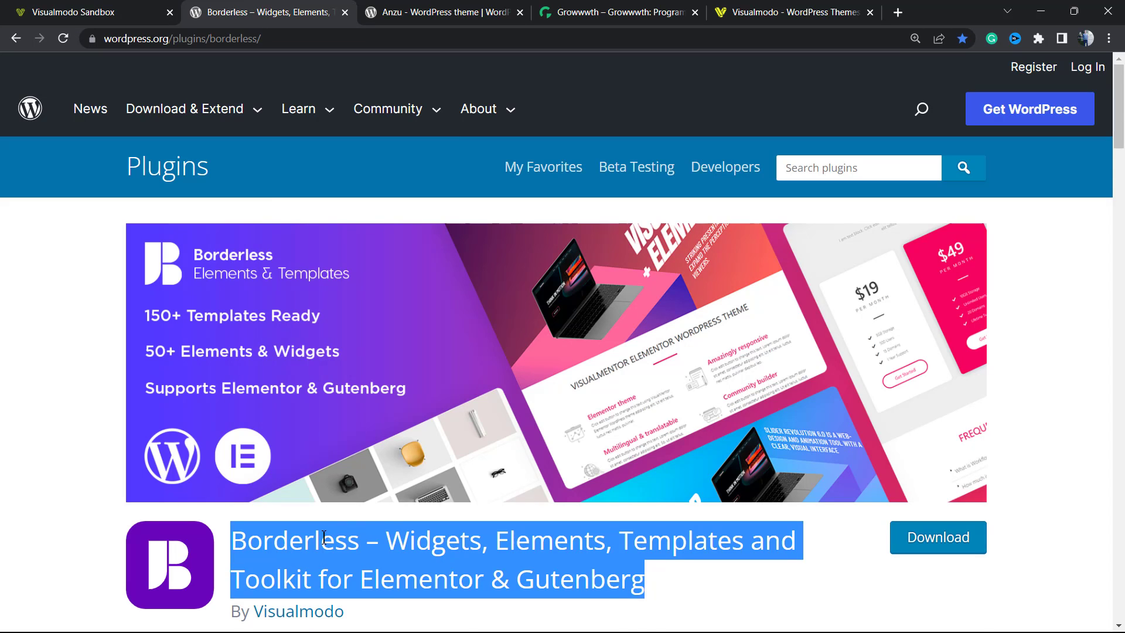
scroll(424, 469, down, 1)
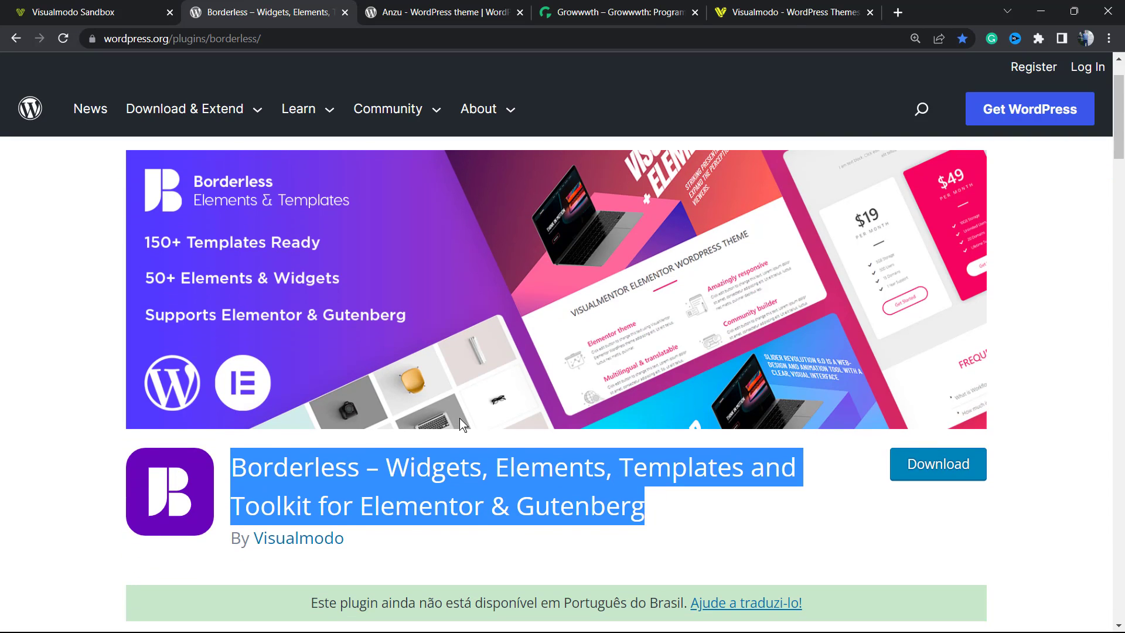
scroll(459, 417, up, 1)
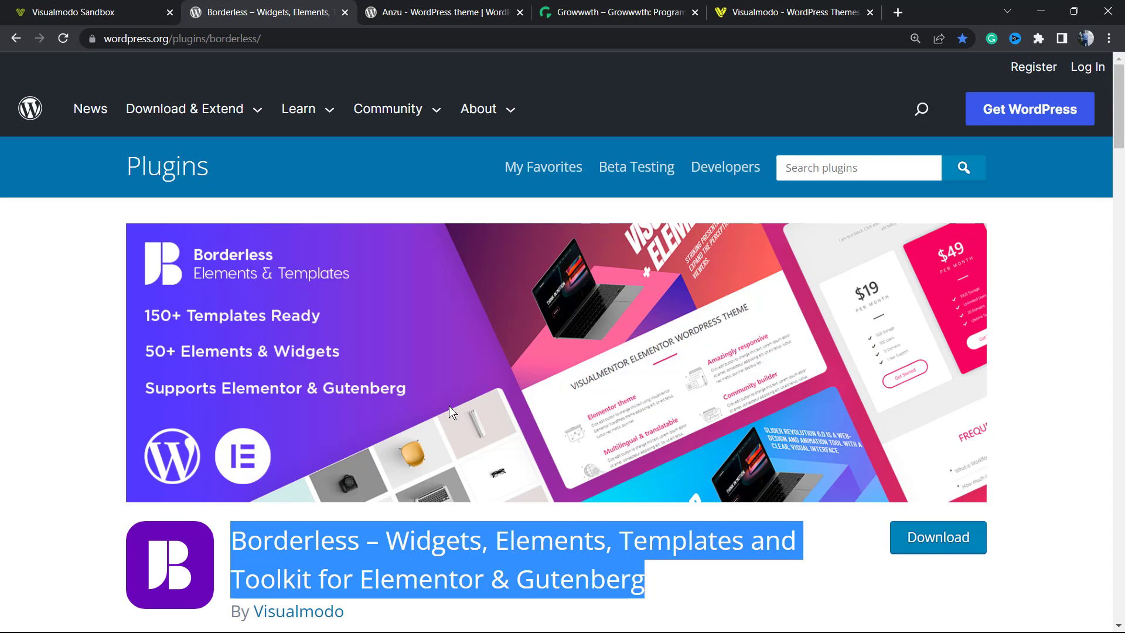
- Browse the Anzu theme page, select the Anzu title, and go to the Growwwth site
click(421, 5)
mouse_move(410, 100)
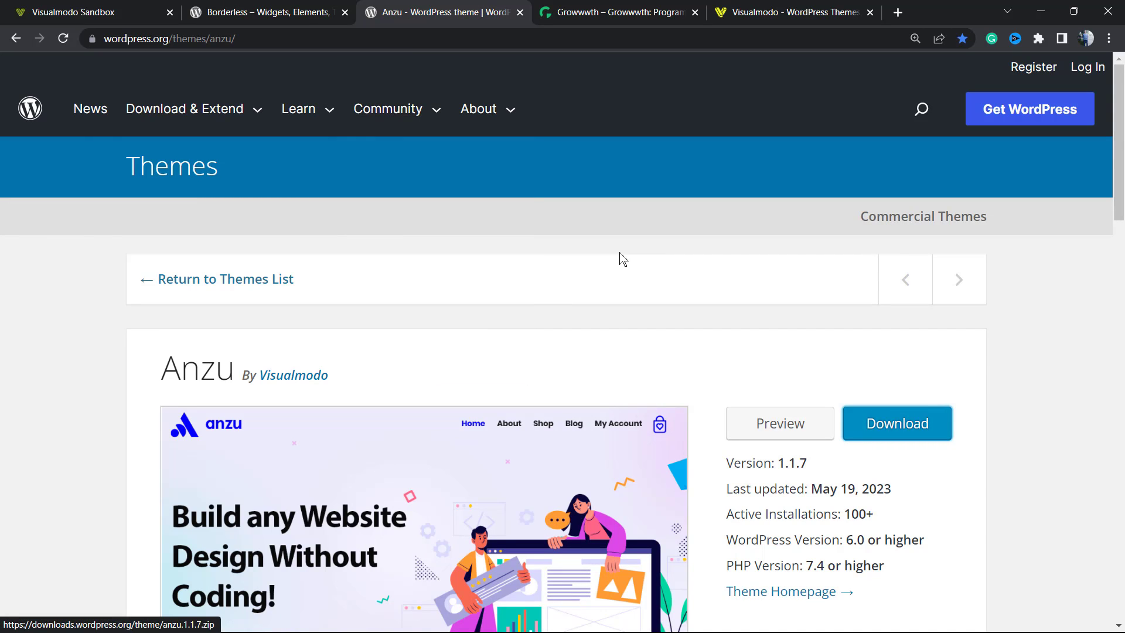
scroll(609, 291, down, 1)
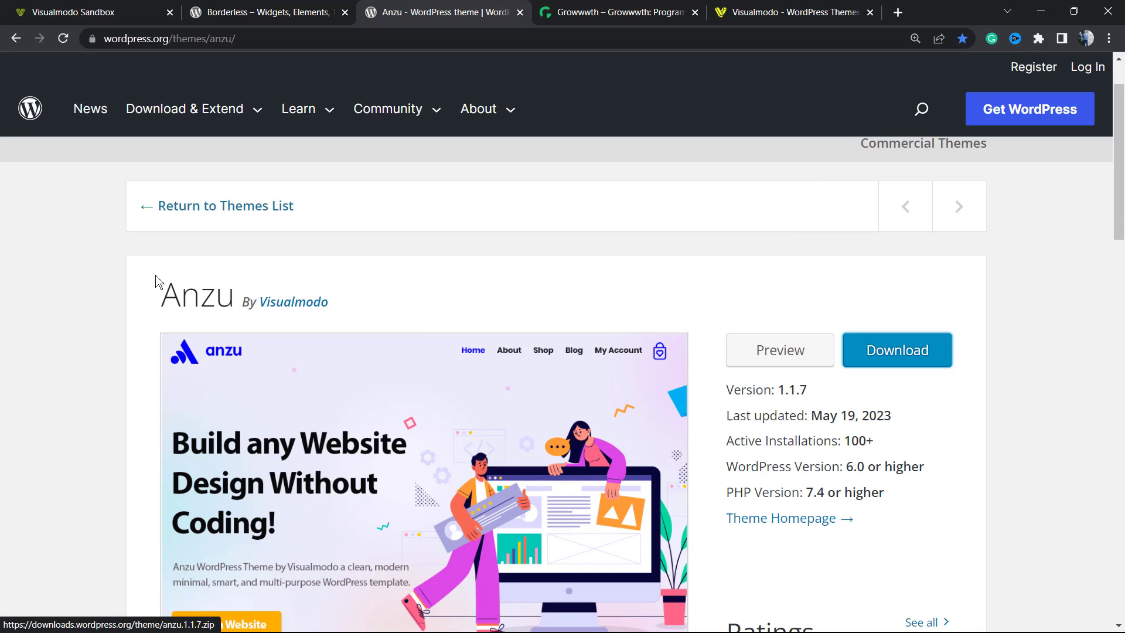
double_click(200, 294)
scroll(493, 314, up, 1)
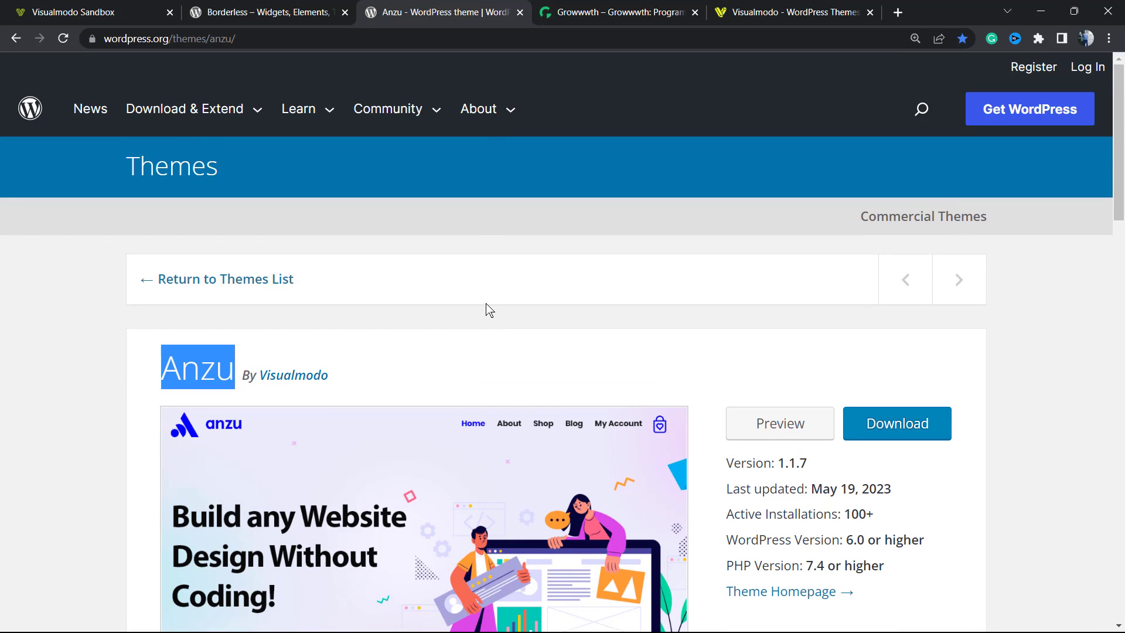
click(615, 13)
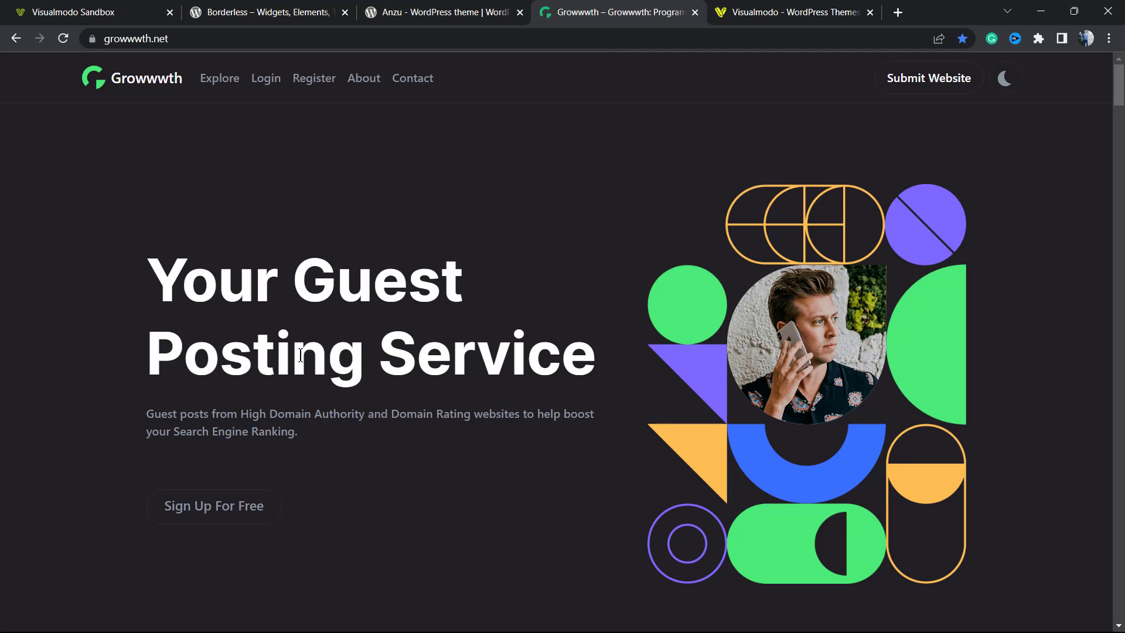
- Scroll through Growwwth's website cards, including Visualmodo, then switch to the Visualmodo site
scroll(300, 355, down, 7)
scroll(443, 294, down, 5)
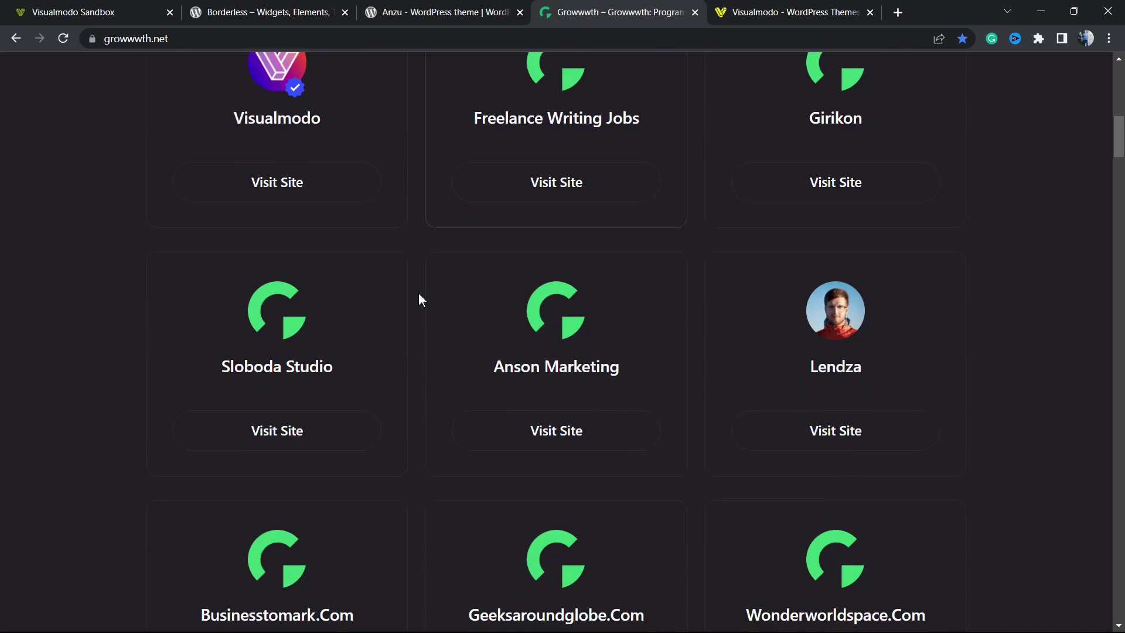
scroll(413, 296, down, 9)
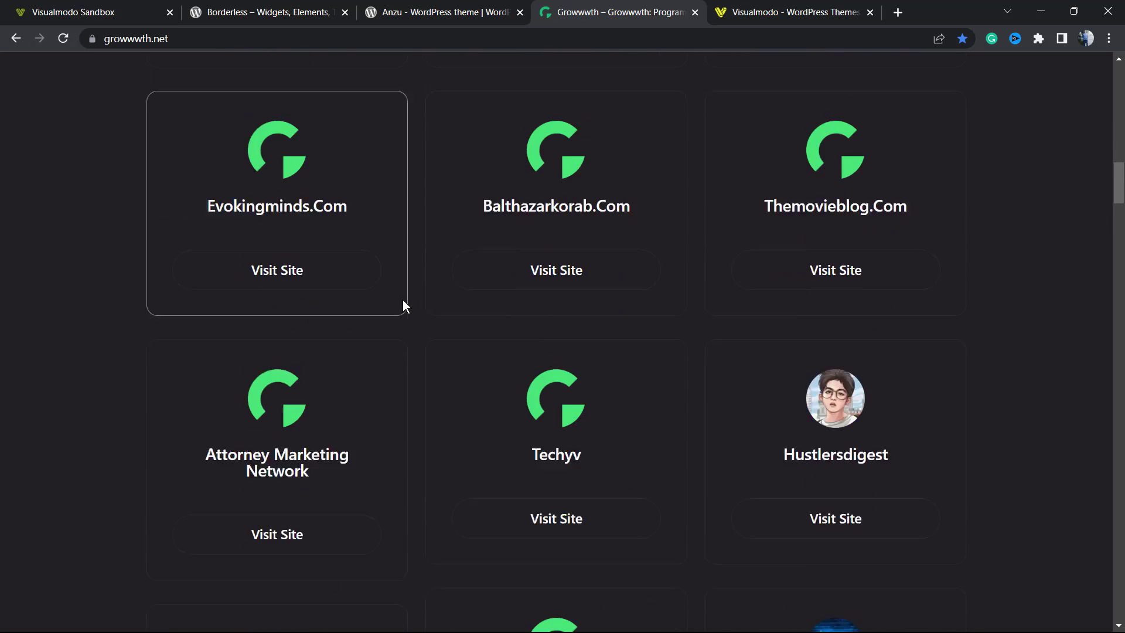
scroll(402, 305, up, 12)
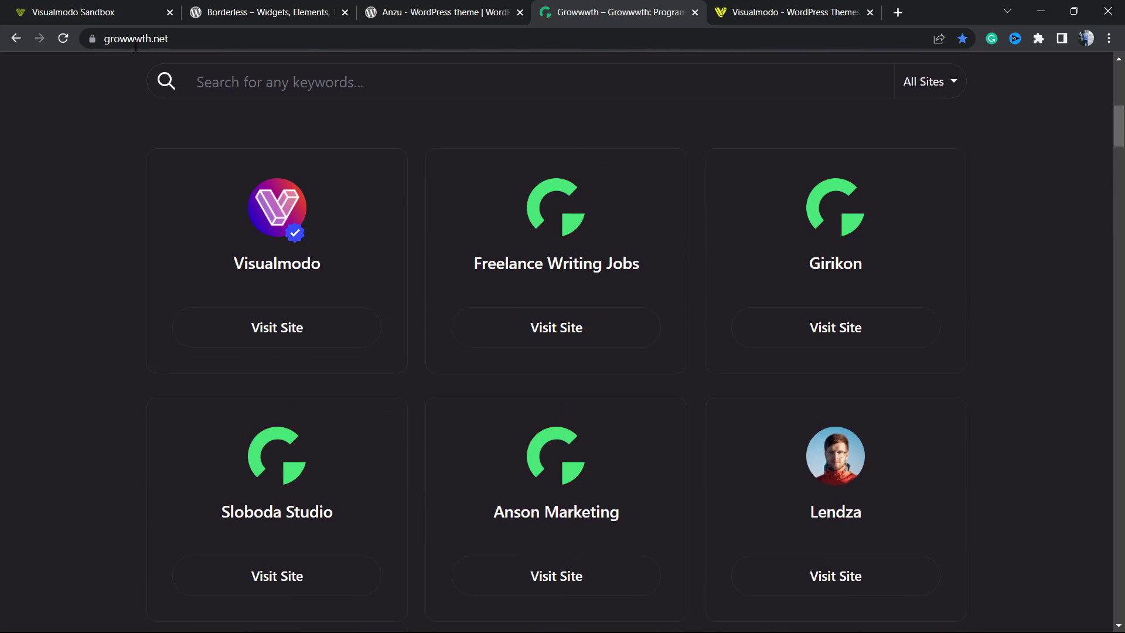
scroll(452, 378, up, 8)
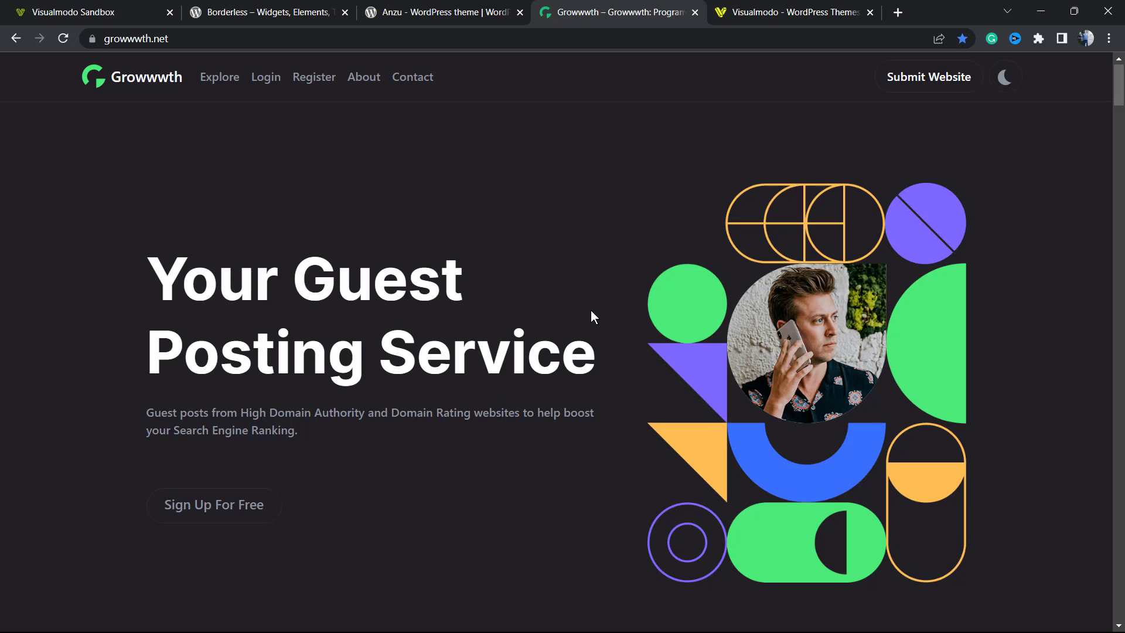
scroll(455, 380, down, 20)
scroll(434, 385, down, 20)
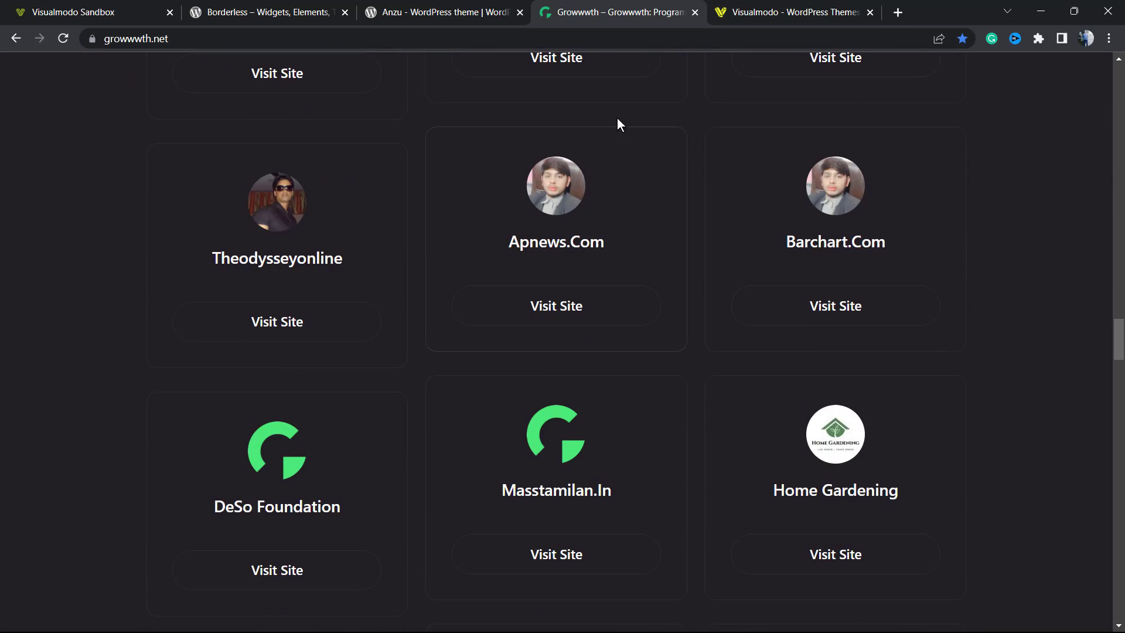
click(779, 11)
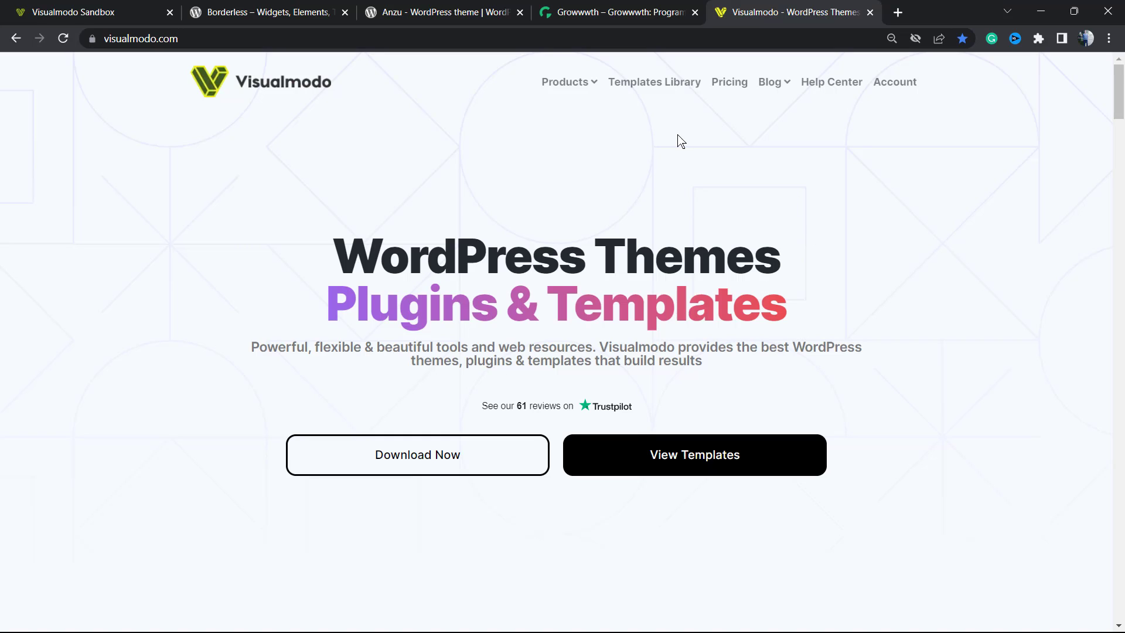
- Open Visualmodo's Templates Library and scroll the template grid down past Dev Studio and Plumber
click(657, 92)
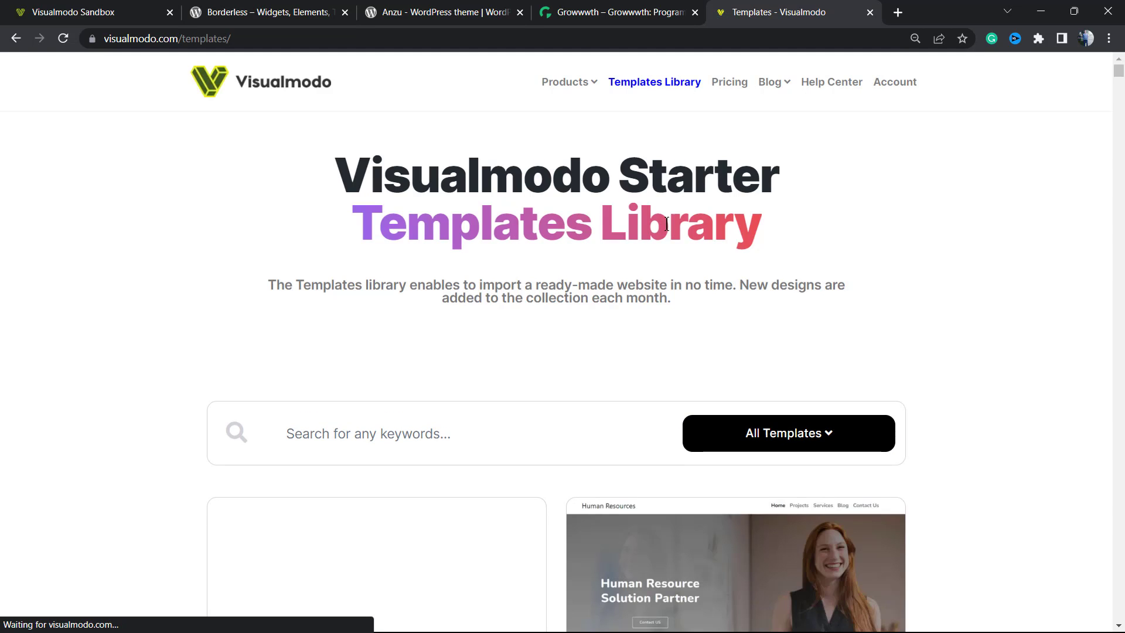
scroll(661, 328, down, 3)
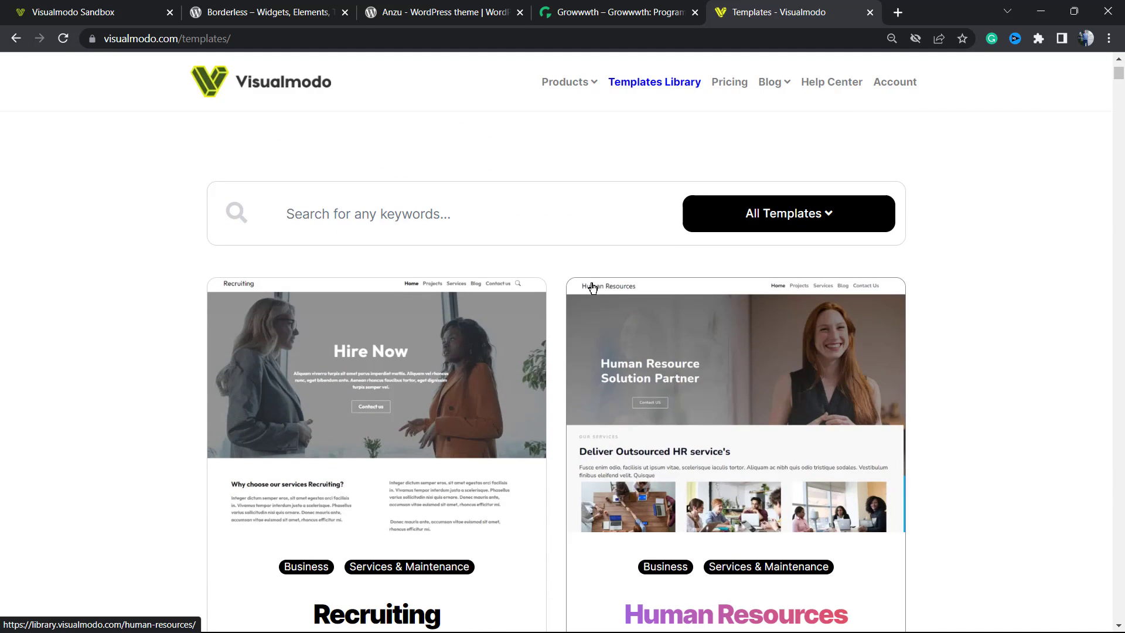
scroll(563, 339, down, 10)
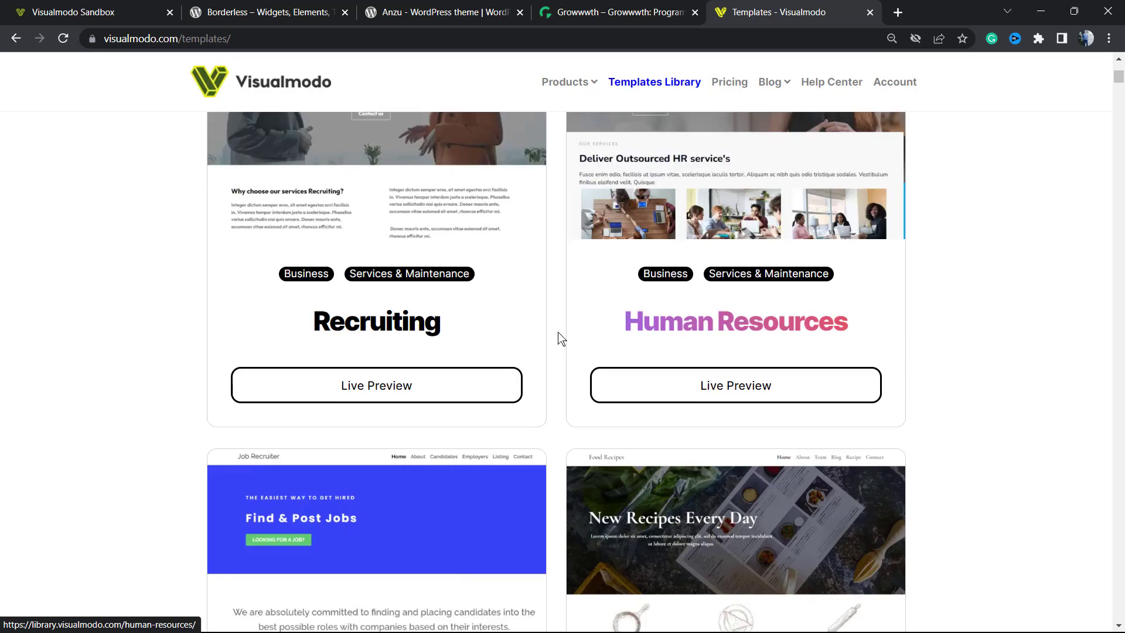
scroll(560, 330, down, 19)
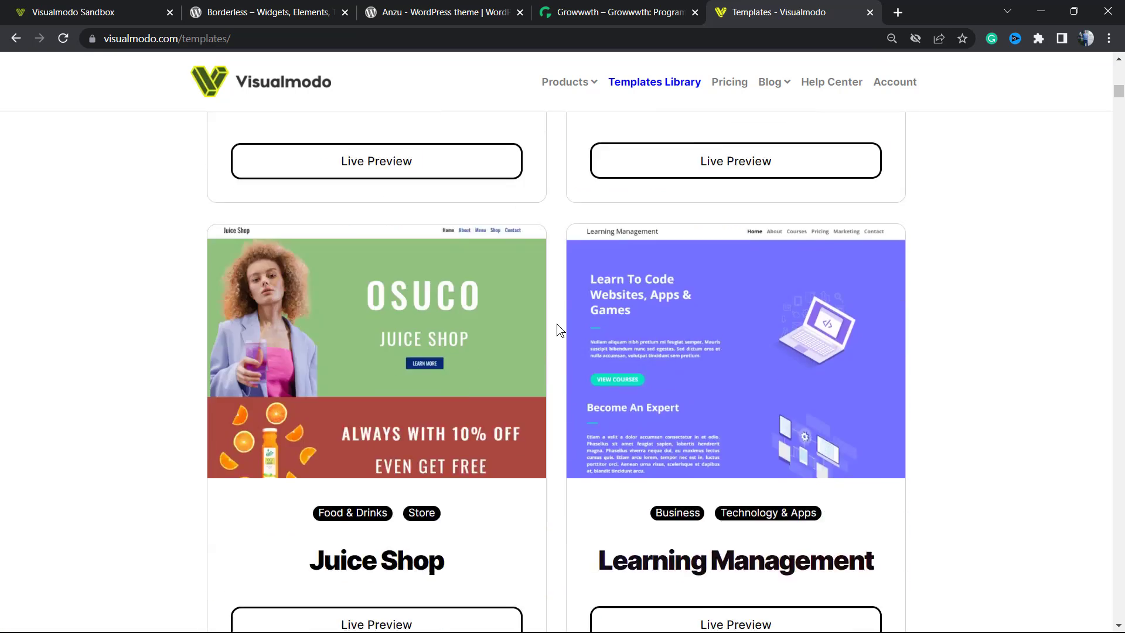
scroll(560, 330, down, 6)
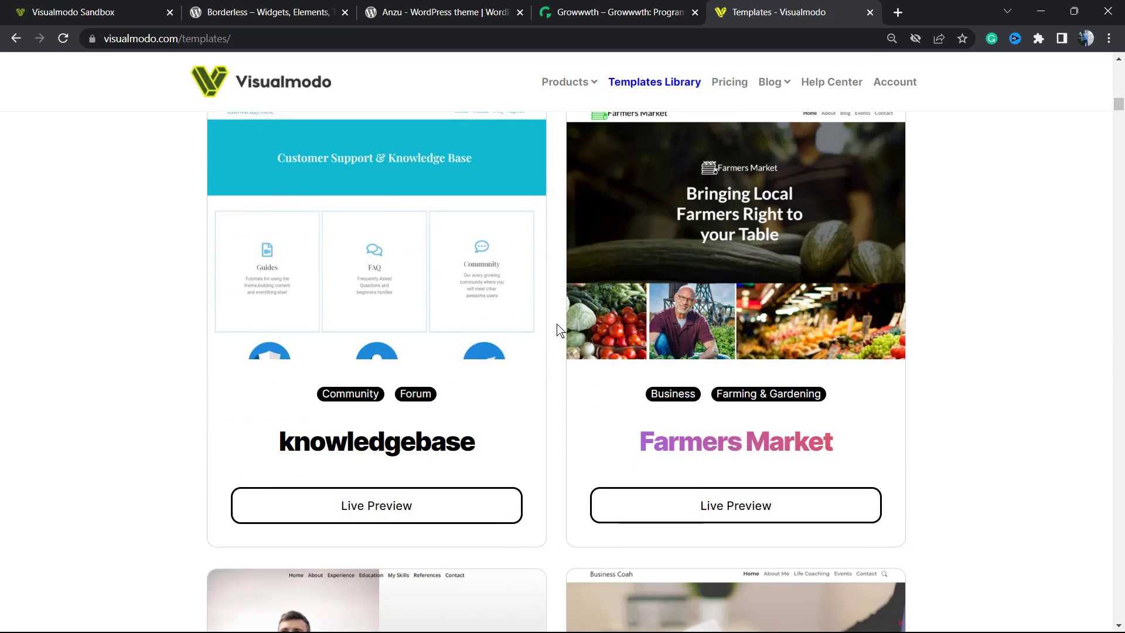
scroll(559, 330, down, 14)
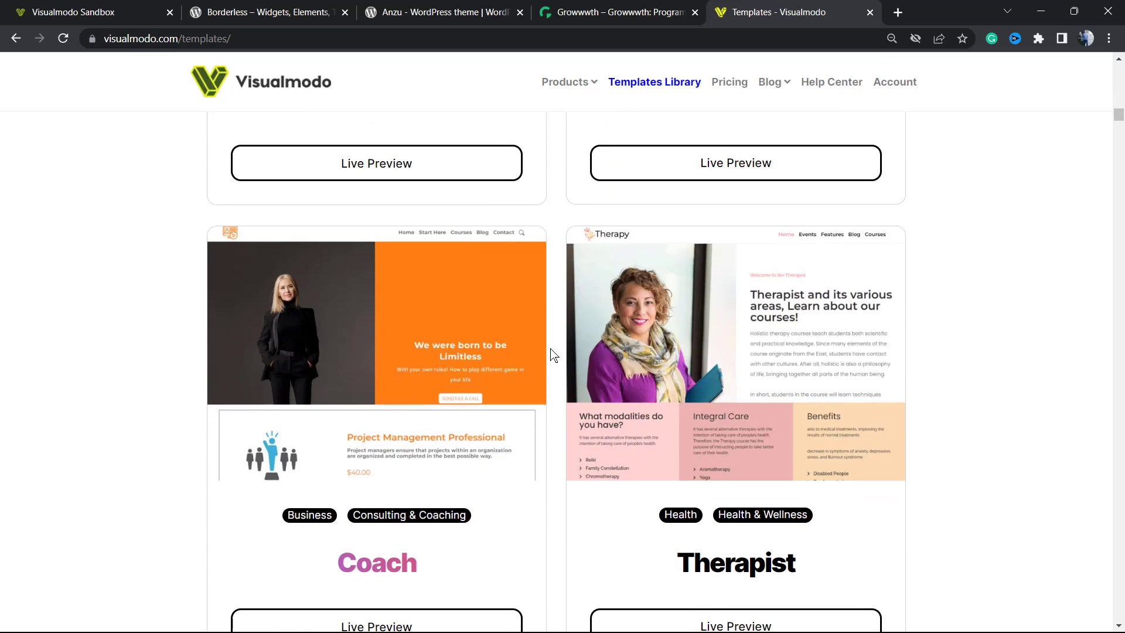
scroll(554, 355, down, 14)
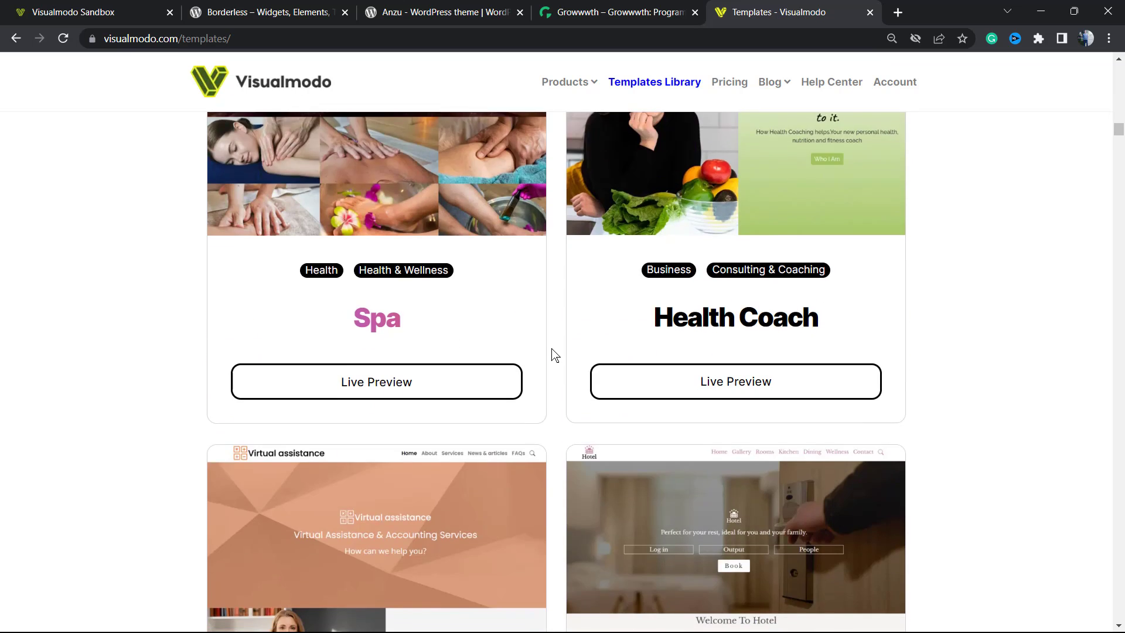
scroll(555, 355, down, 14)
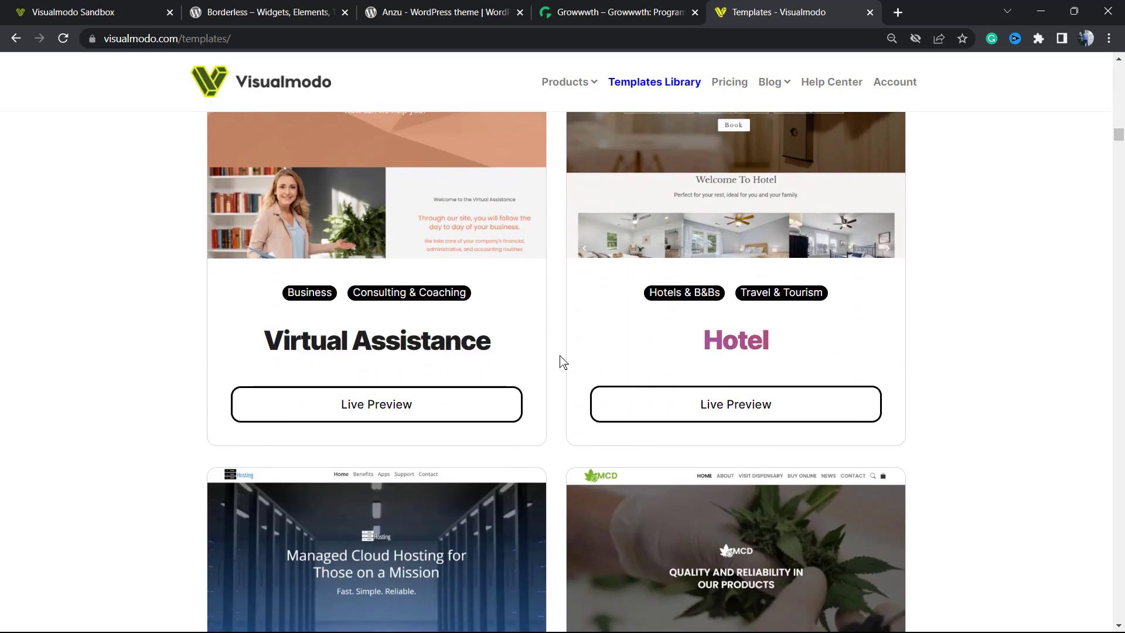
scroll(563, 362, down, 14)
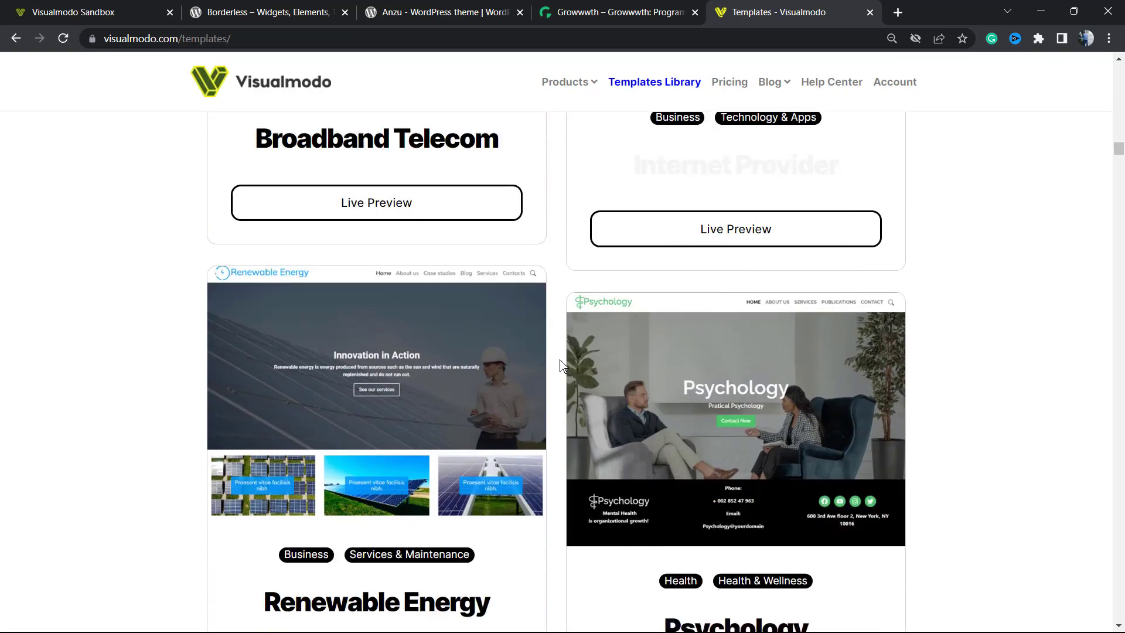
scroll(562, 366, down, 14)
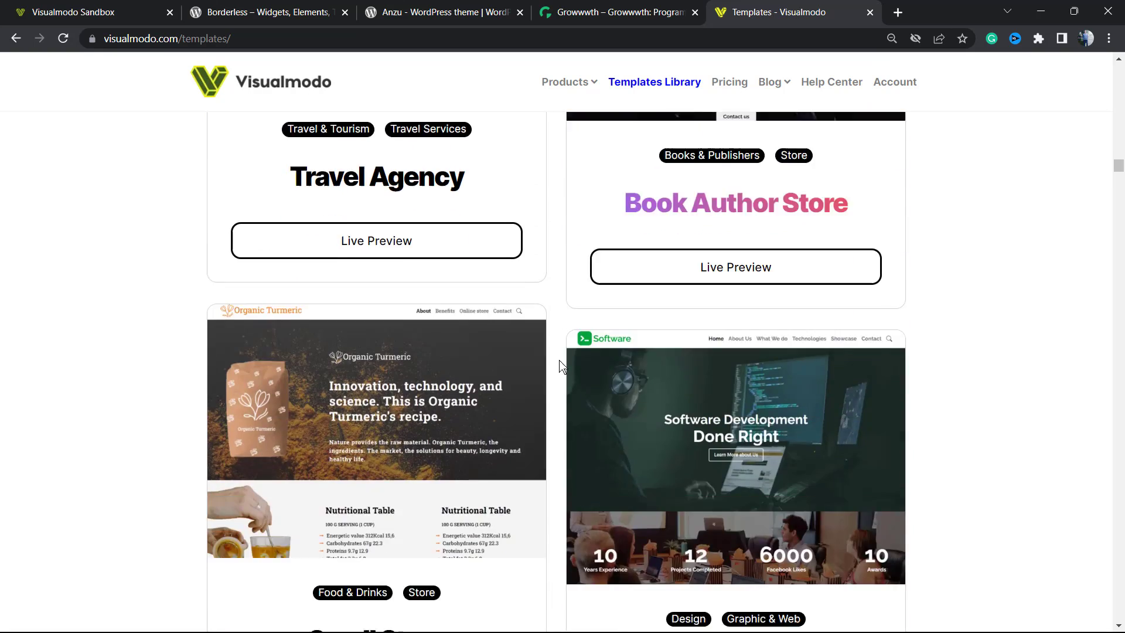
scroll(563, 367, down, 14)
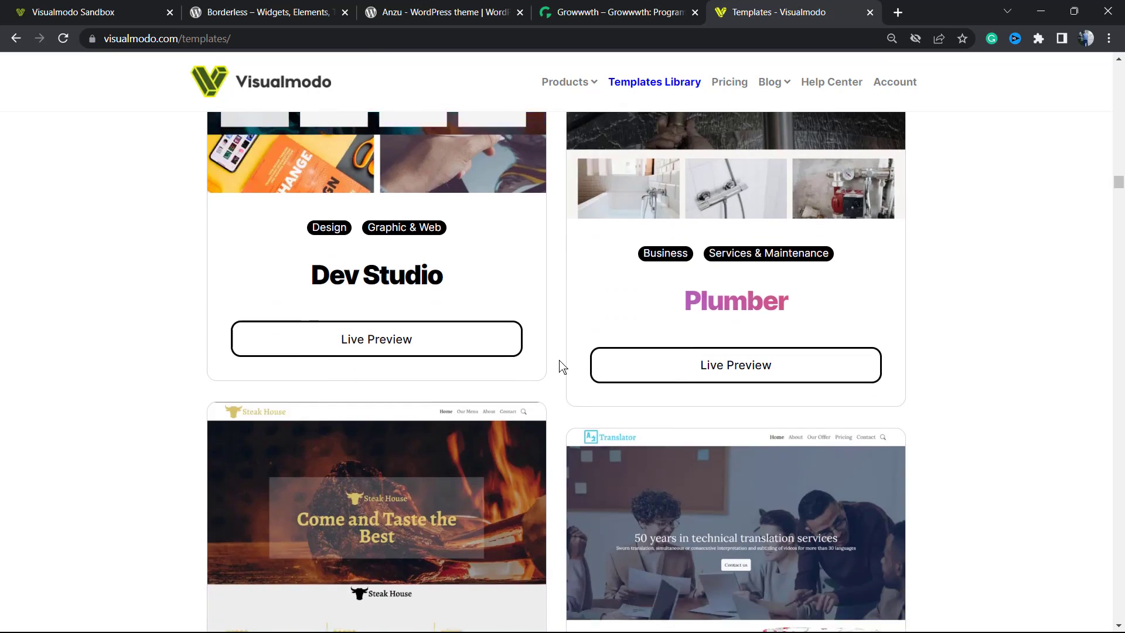